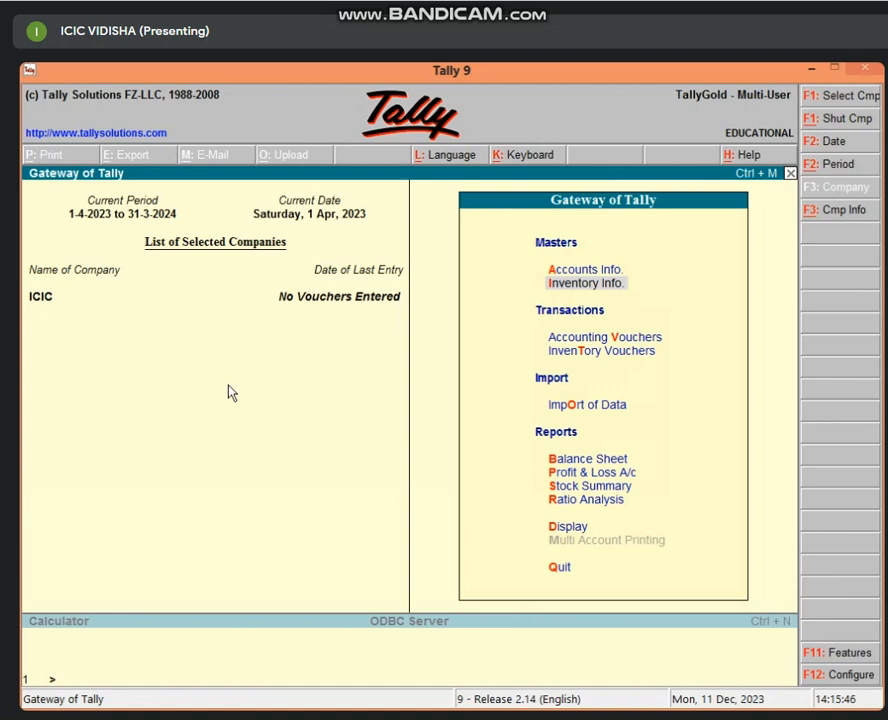
Create a single stock group named STATIONARY under Primary, with no adding of item quantities
key("Return")
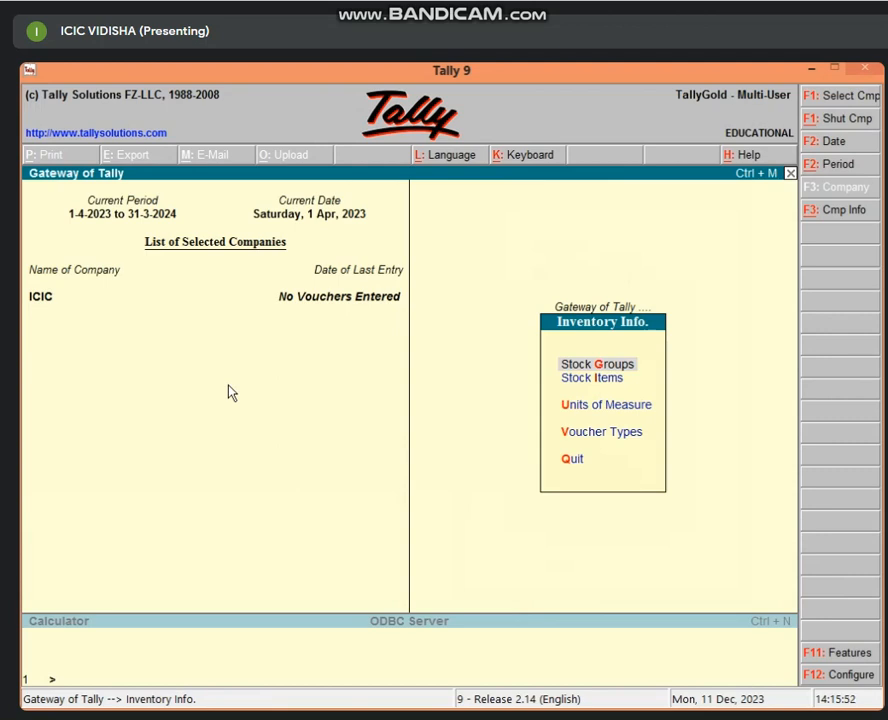
key("Return")
key("Return")
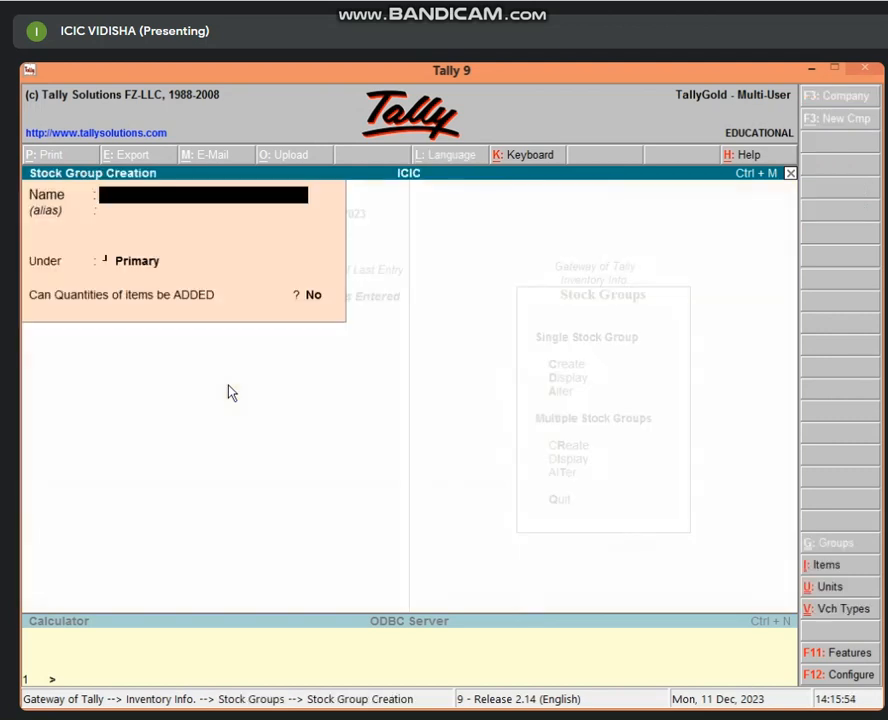
type("STATION")
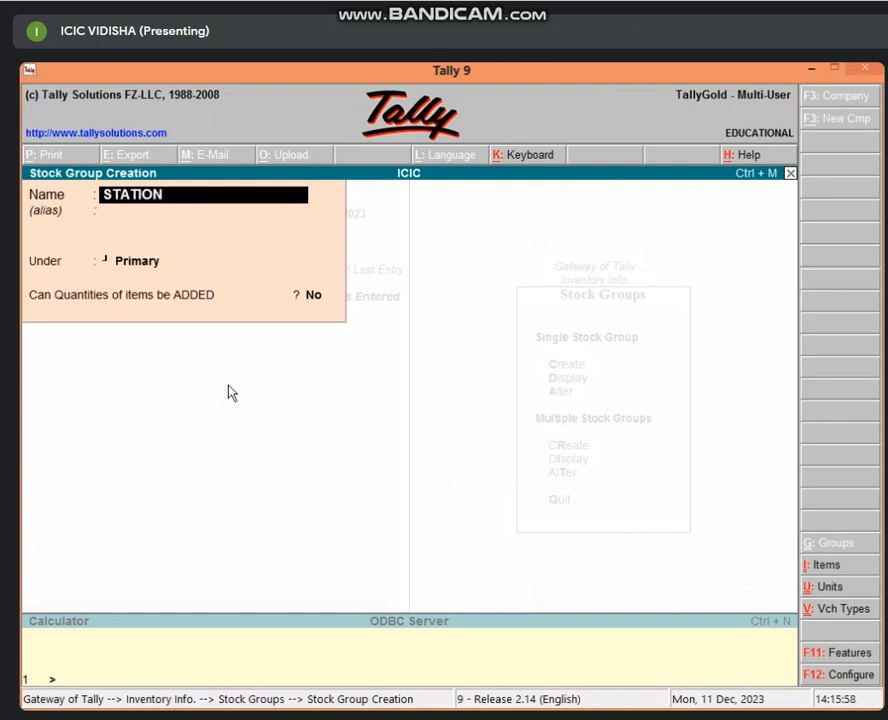
type("ARY")
key("Return")
key("Return")
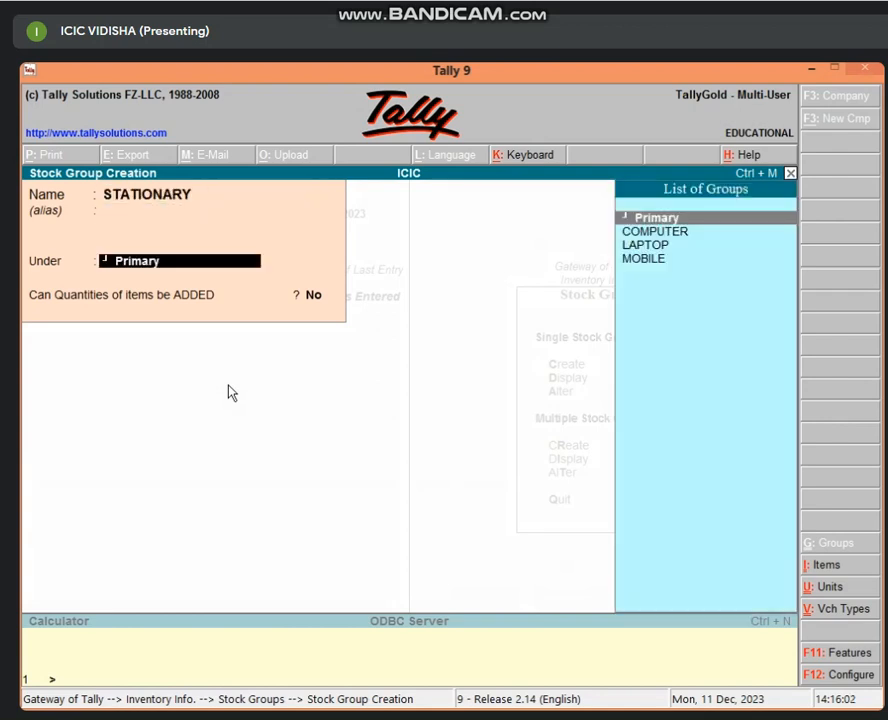
key("Return")
key("Return")
key("Return")
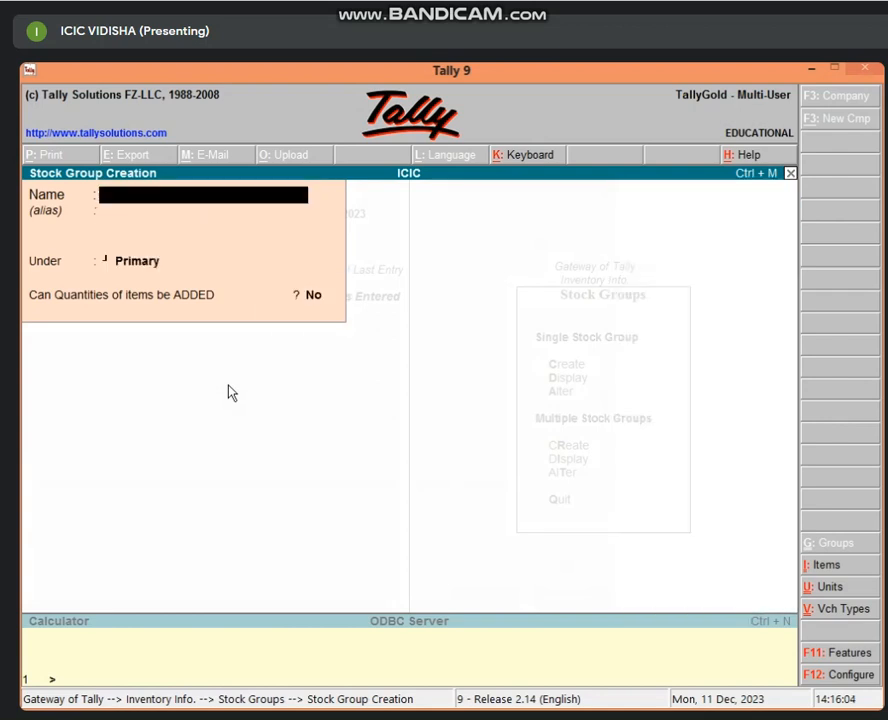
key("Escape")
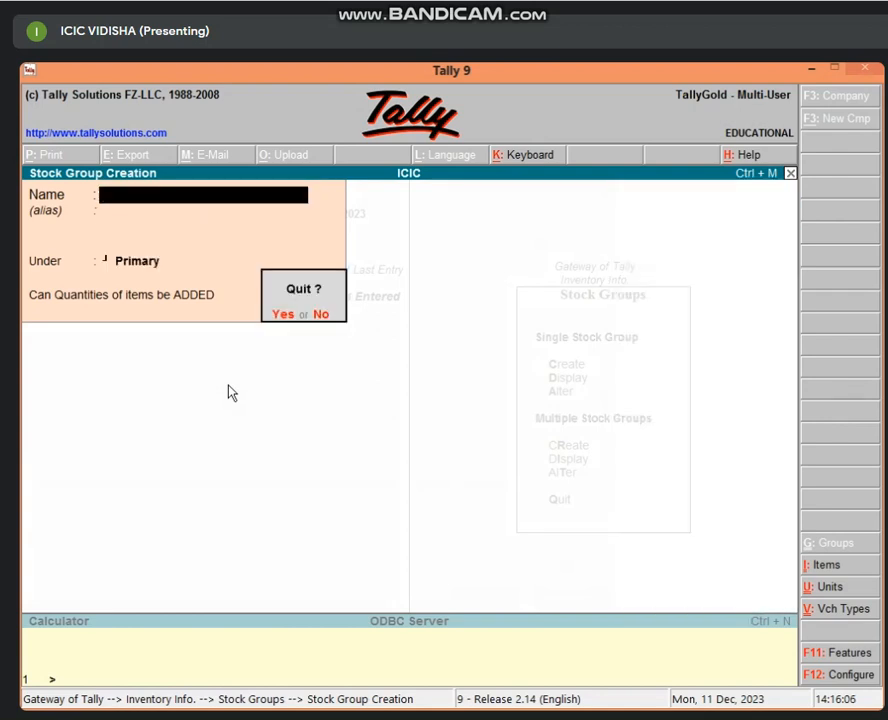
key("Return")
key("Escape")
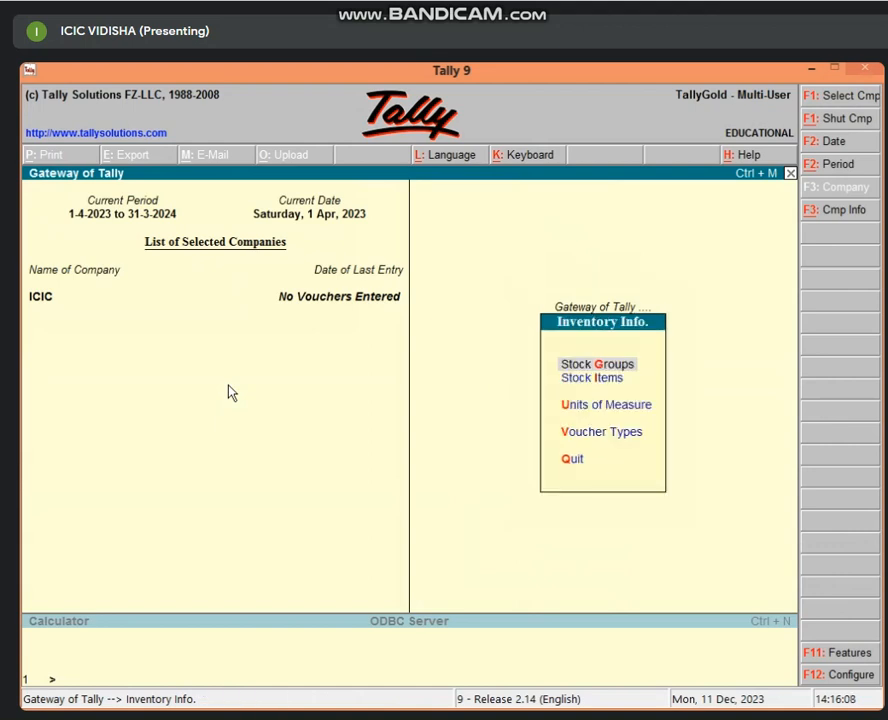
Create a simple unit of measure with the symbol LIT, no formal name and 0 decimal places
key("Down")
key("Down")
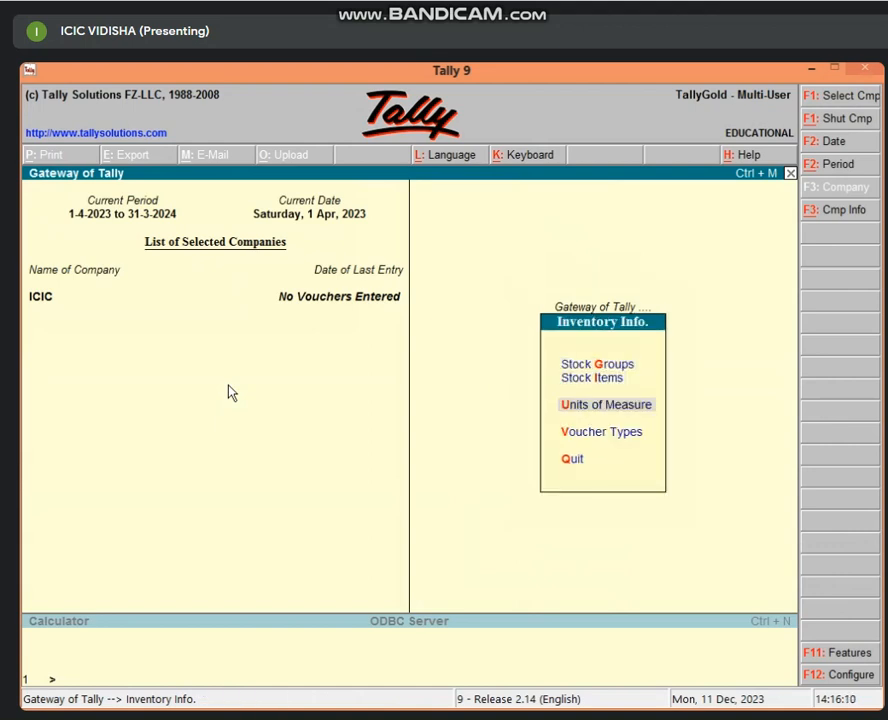
key("Return")
key("Return")
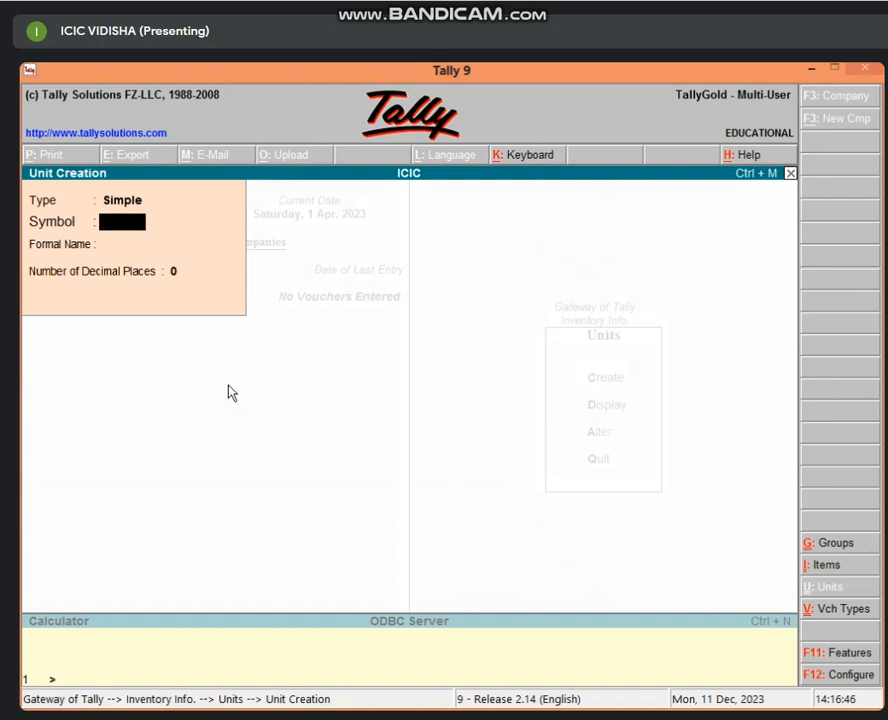
type("LIT")
key("Return")
key("Return")
key("Return")
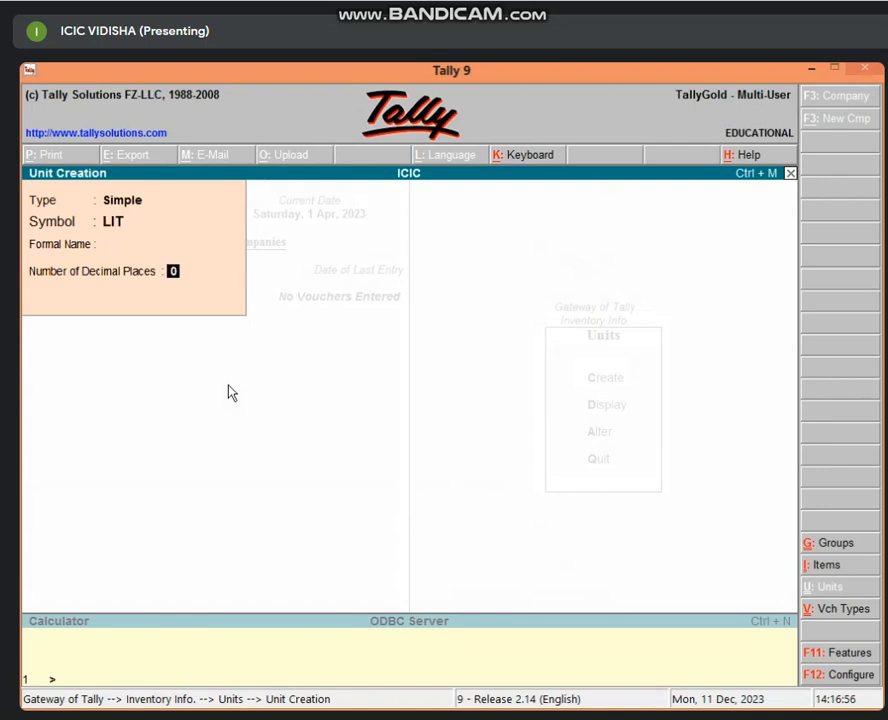
key("Return")
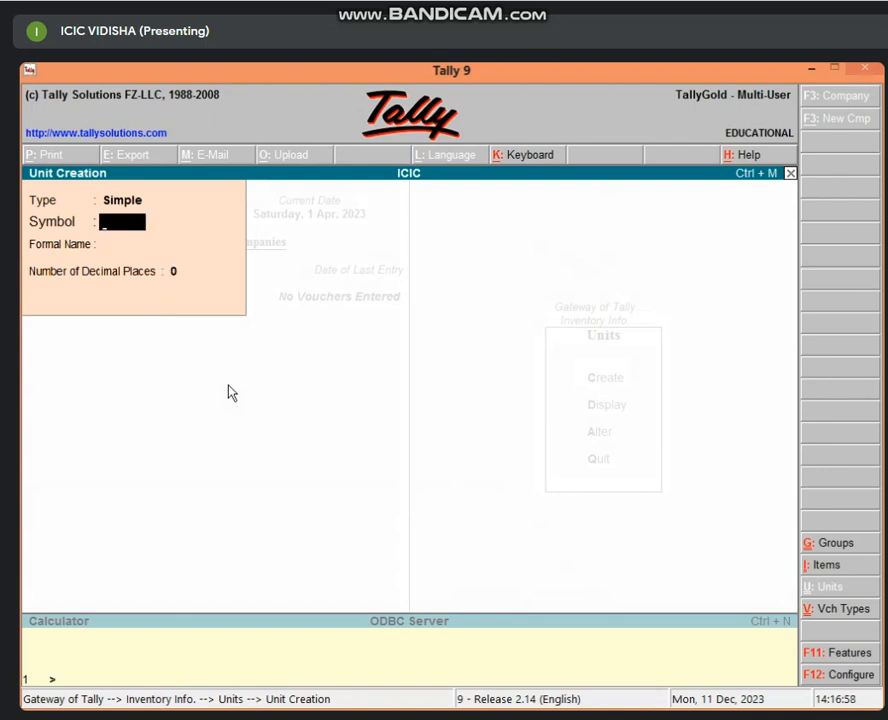
key("Escape")
key("Return")
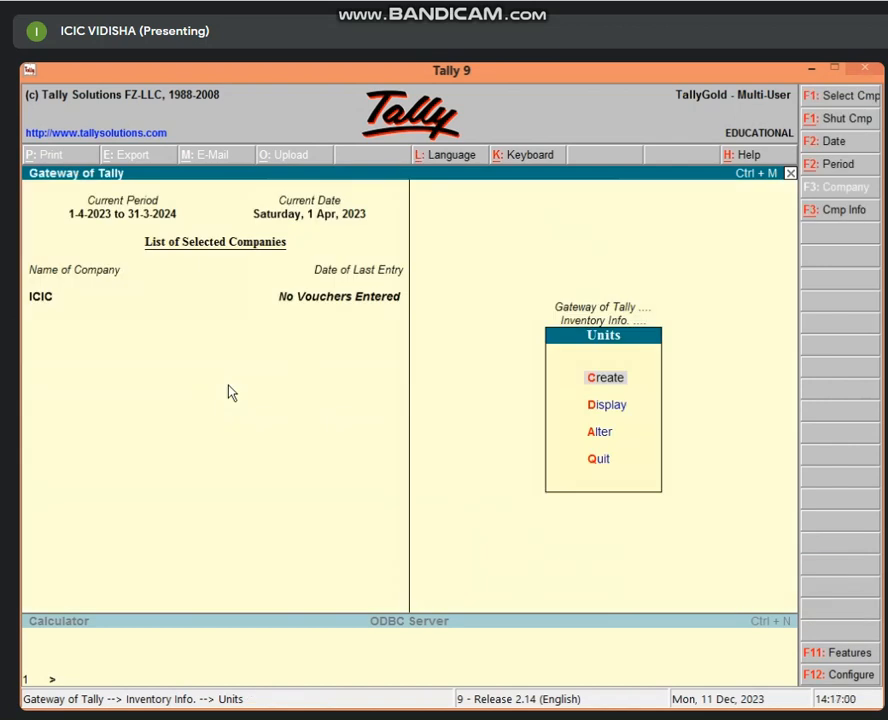
key("Escape")
Start a single stock item named PEN and place it under the STATIONARY group
key("Up")
key("Up")
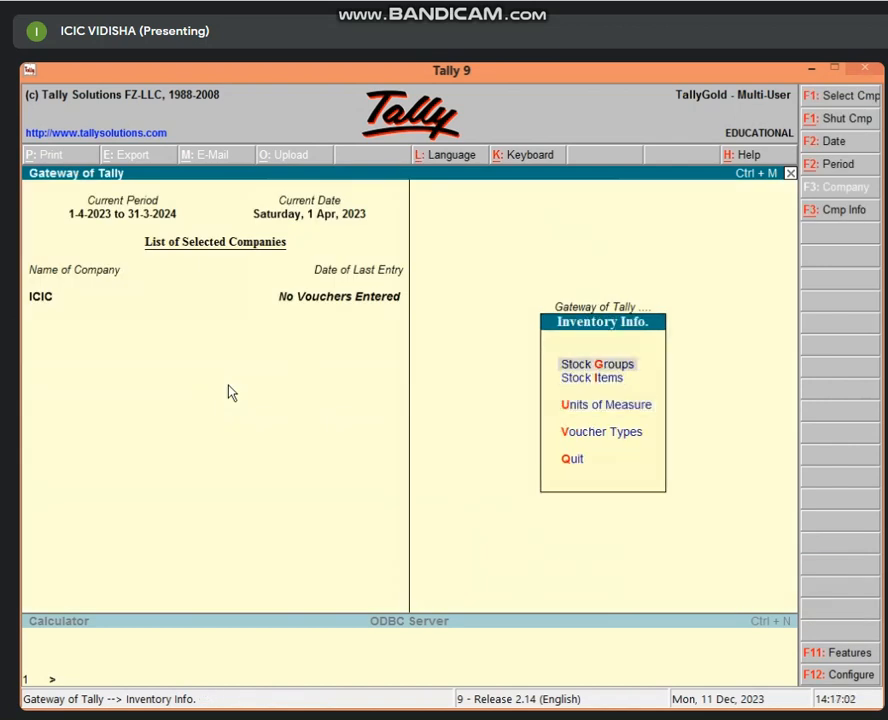
key("Down")
key("Return")
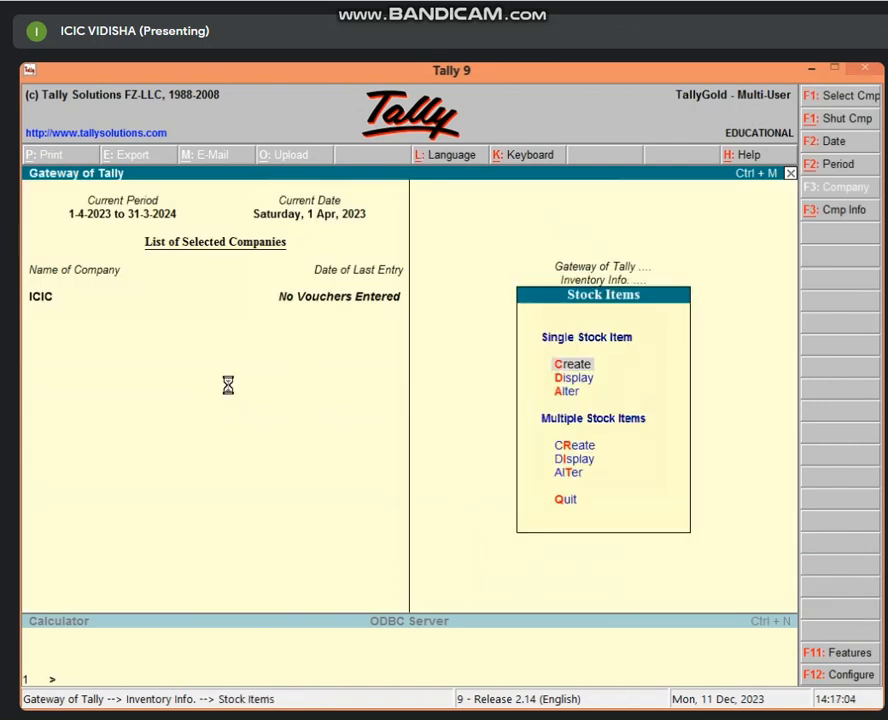
key("Return")
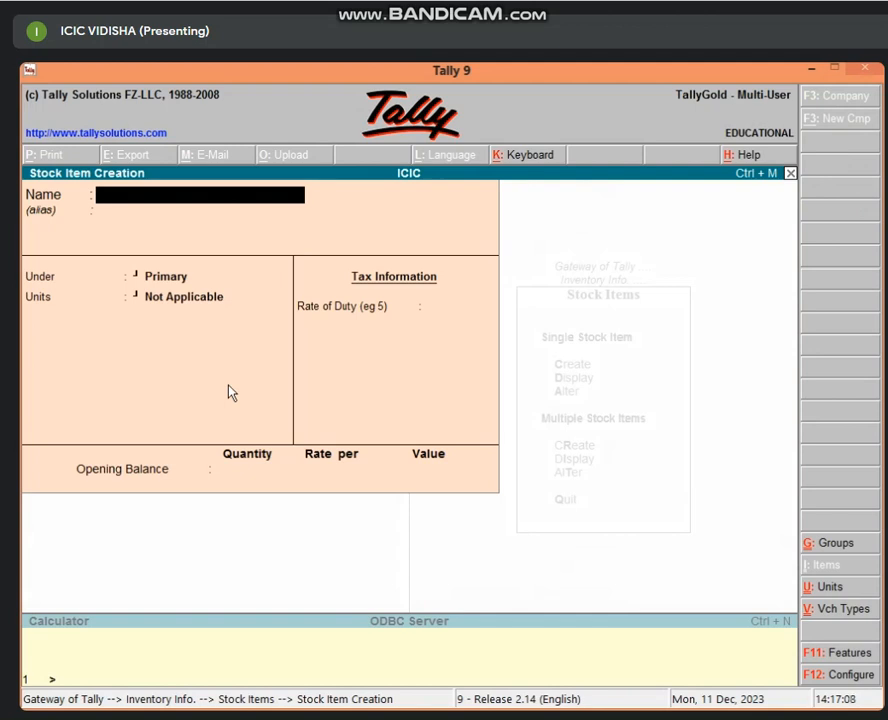
type("PEN")
key("Return")
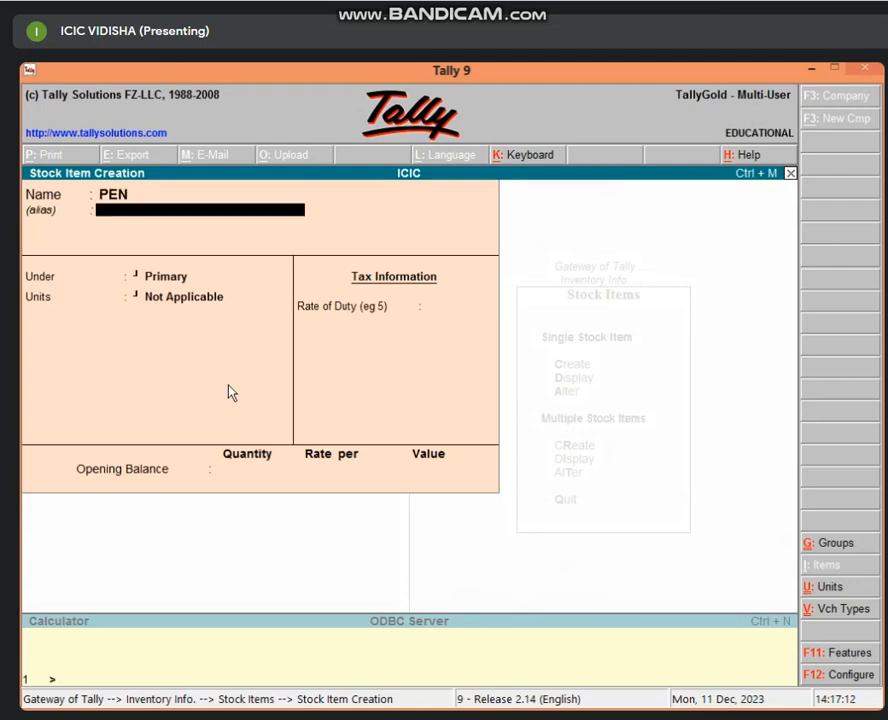
key("Return")
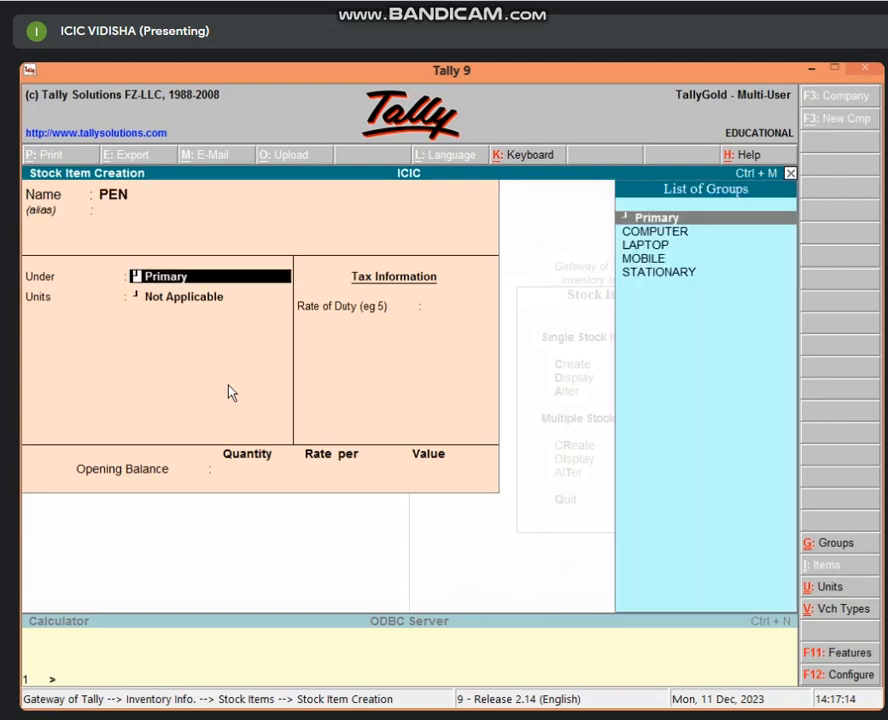
key("Down")
key("Down")
key("Down")
key("Down")
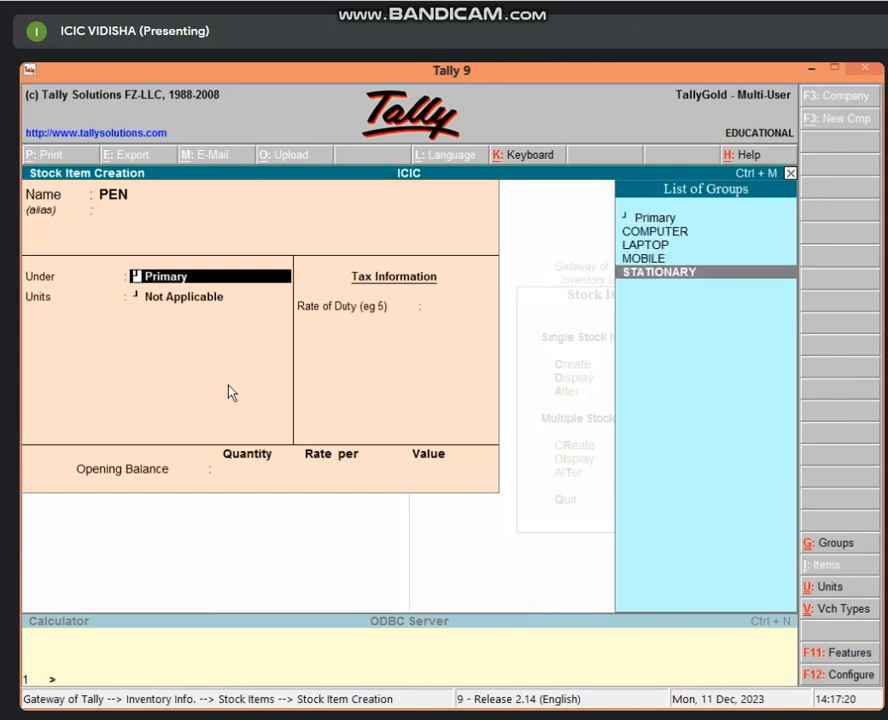
key("Return")
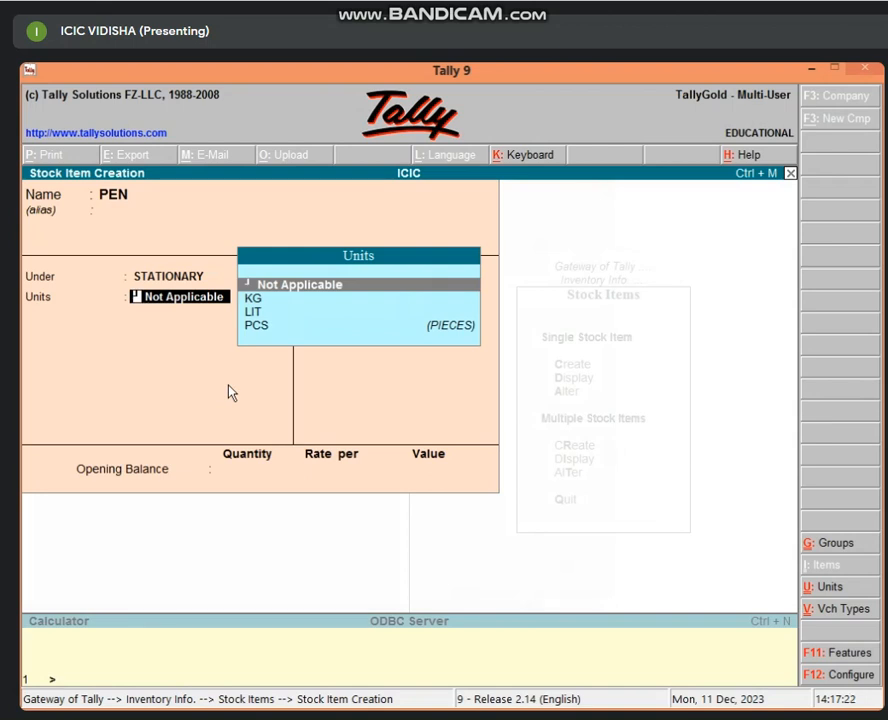
Set the PEN item's units to PCS and save it without an opening balance, returning to the Gateway of Tally
key("Down")
key("Down")
key("Down")
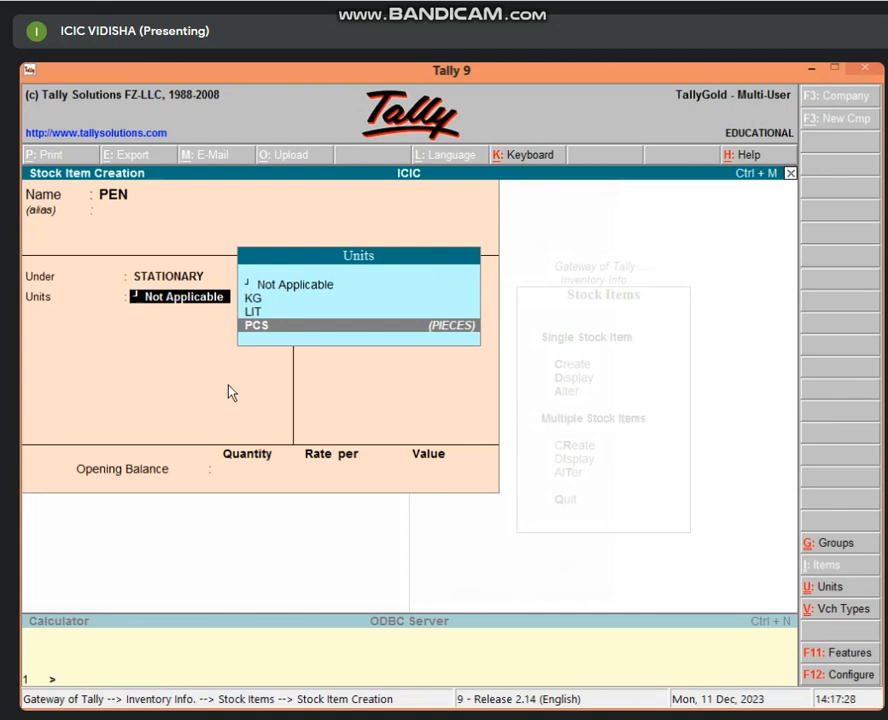
key("Return")
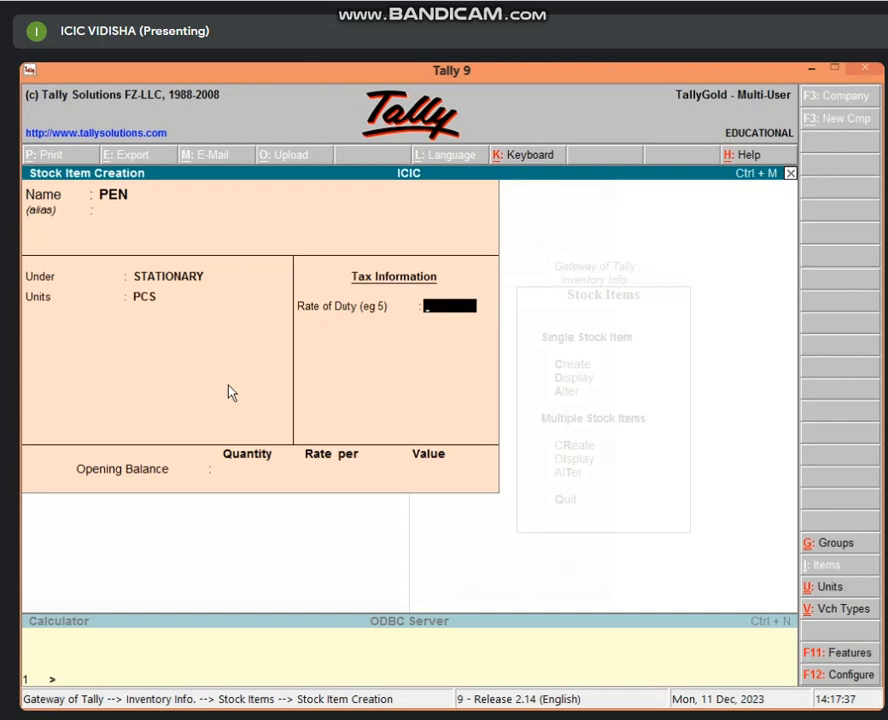
key("Return")
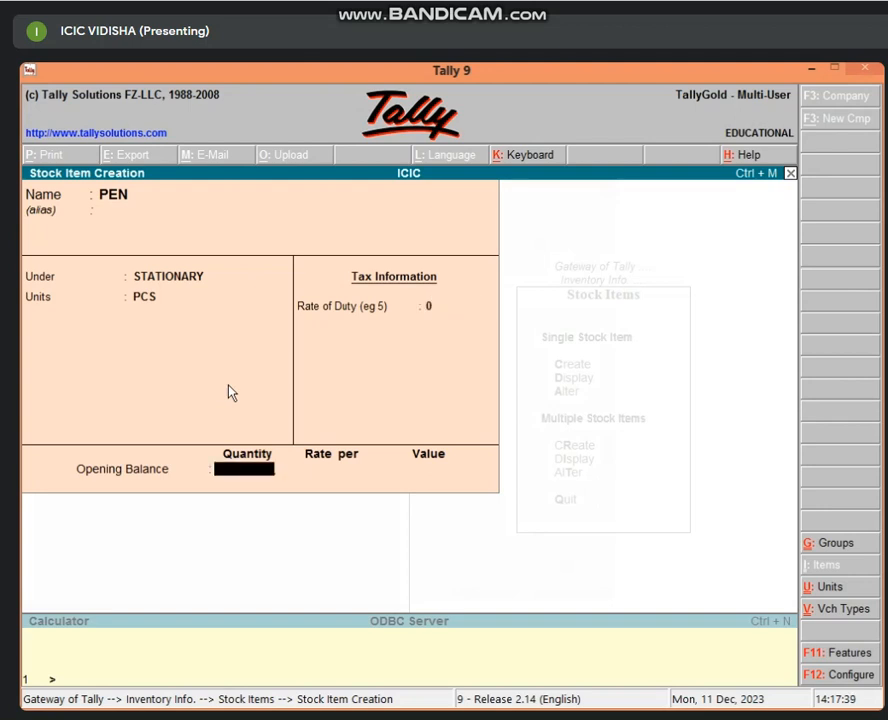
key("Return")
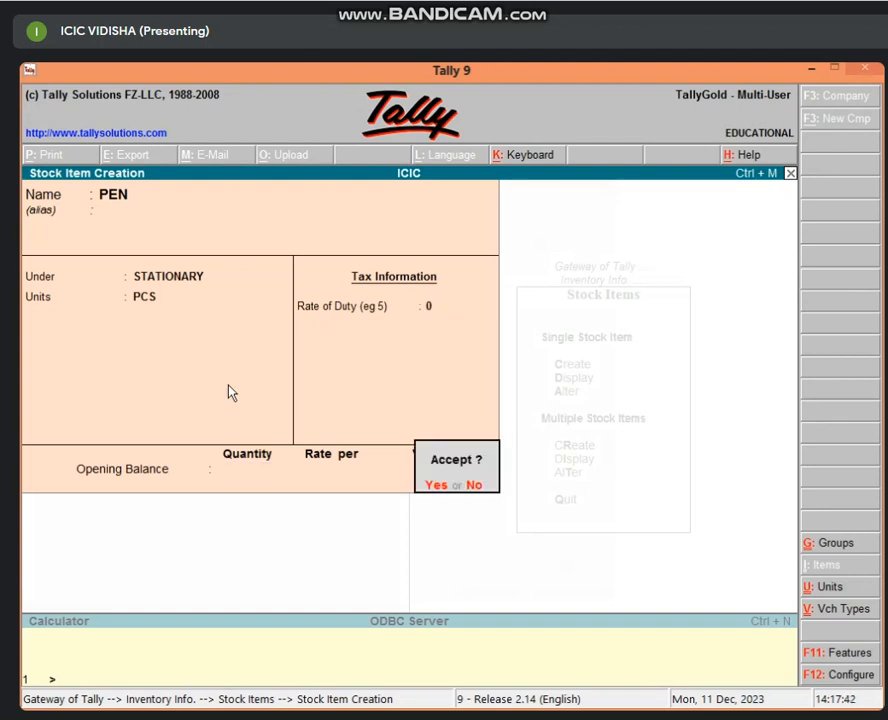
key("Return")
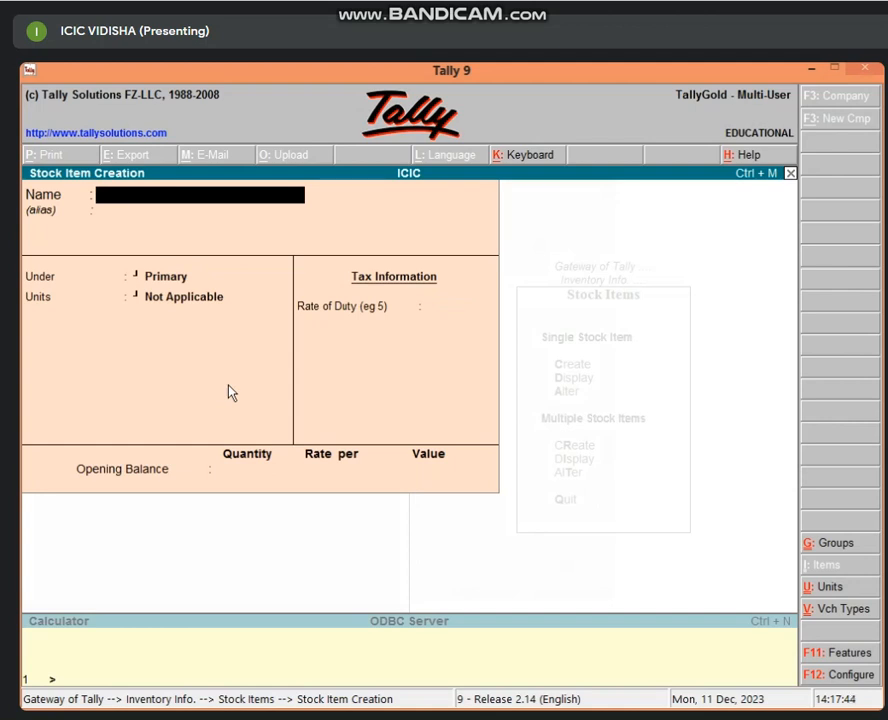
key("Escape")
key("Escape")
key("Escape")
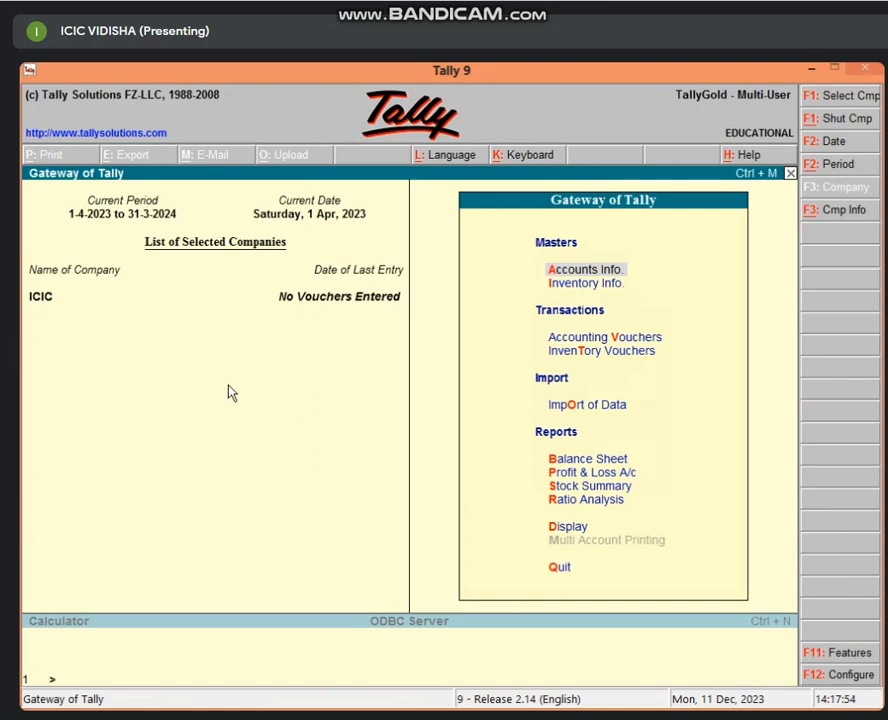
key("v")
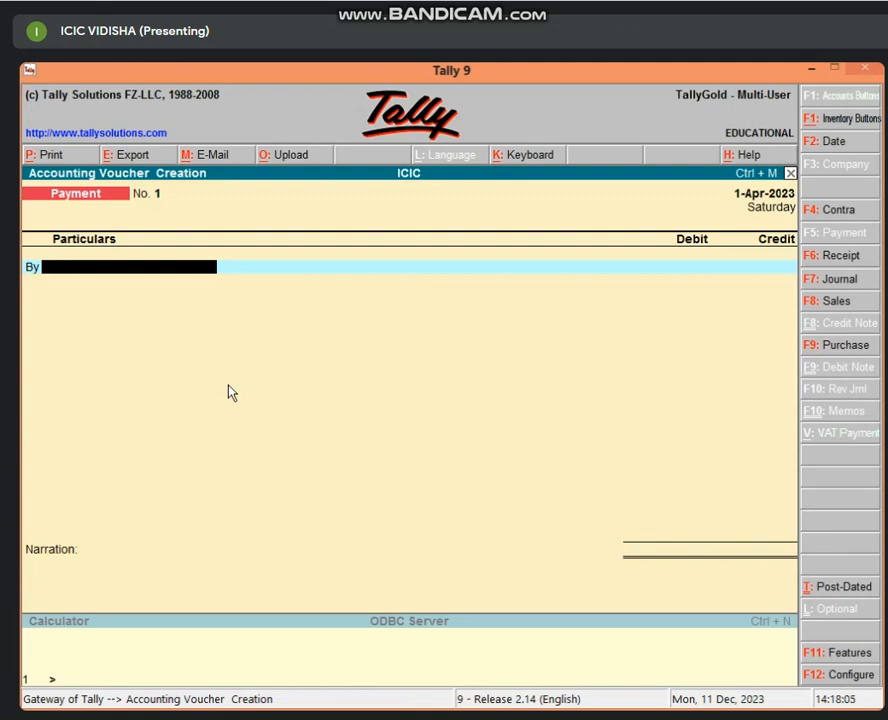
key("F9")
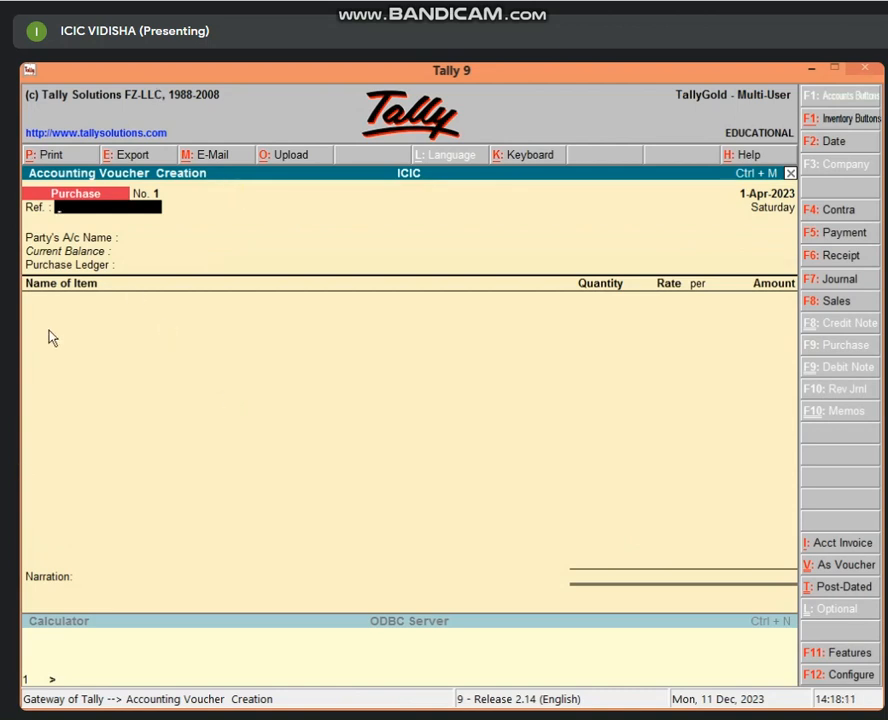
left_click(845, 567)
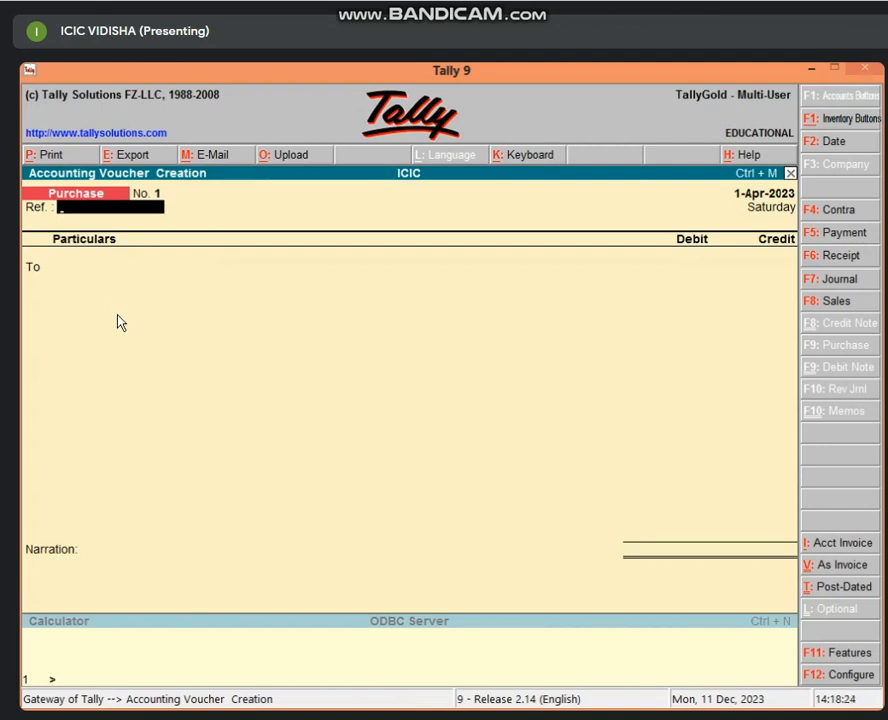
left_click(843, 566)
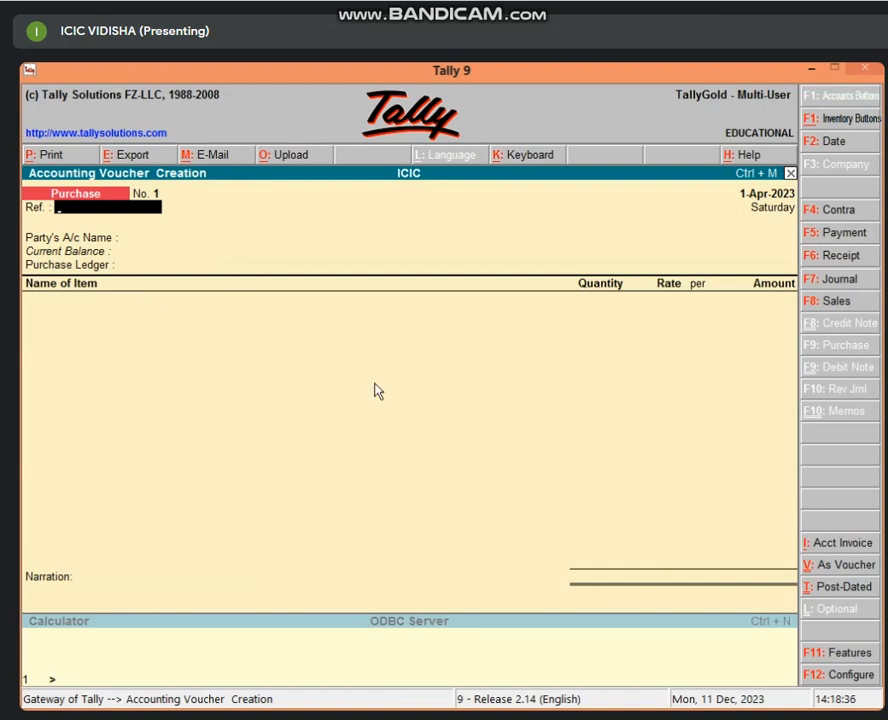
key("Escape")
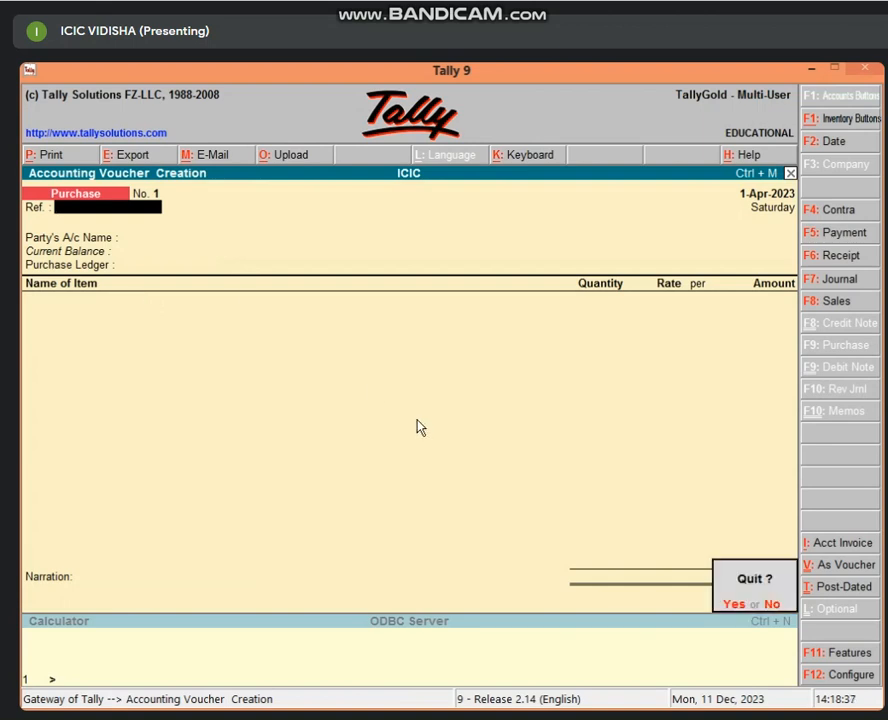
key("y")
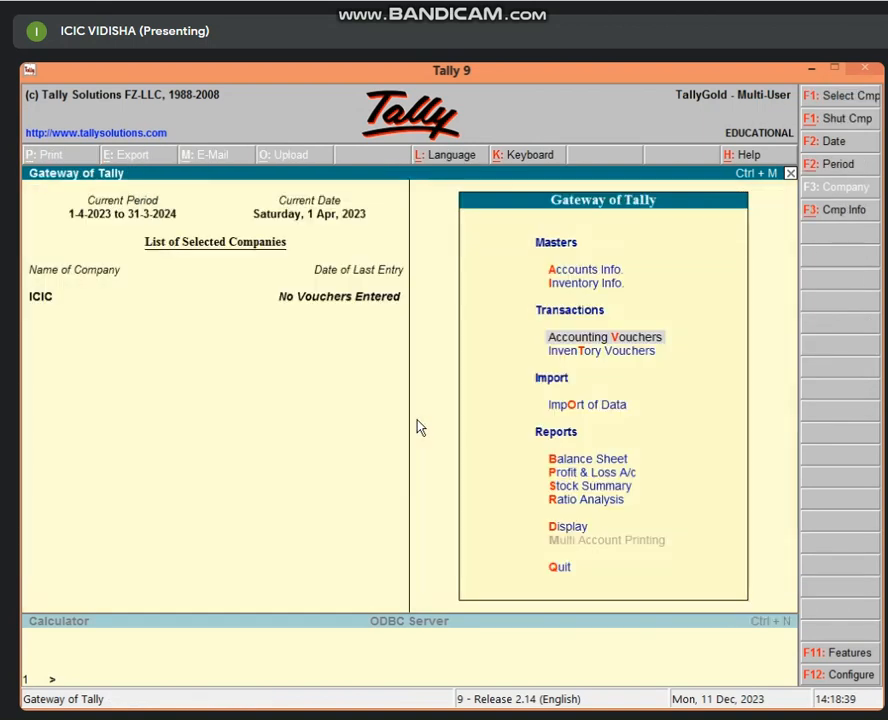
Open a new purchase accounting voucher and switch it from invoice mode to voucher mode
key("Return")
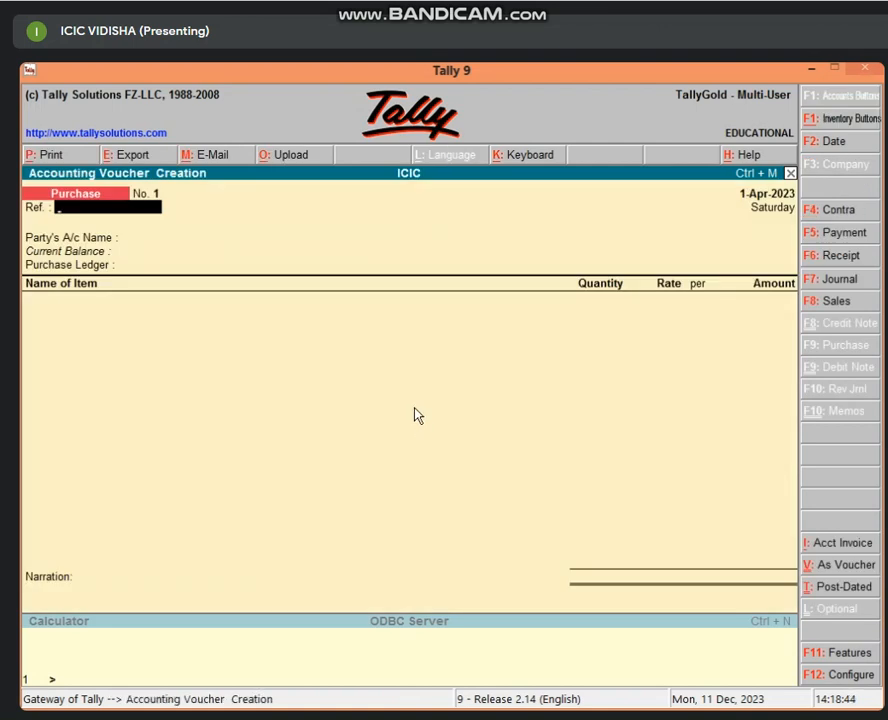
key("F8")
key("F5")
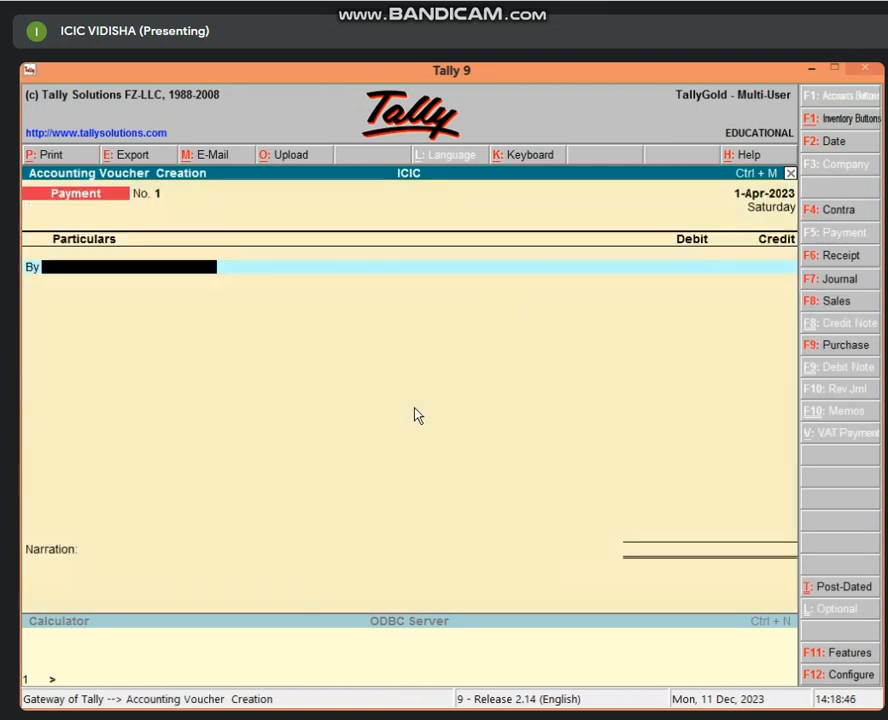
key("F9")
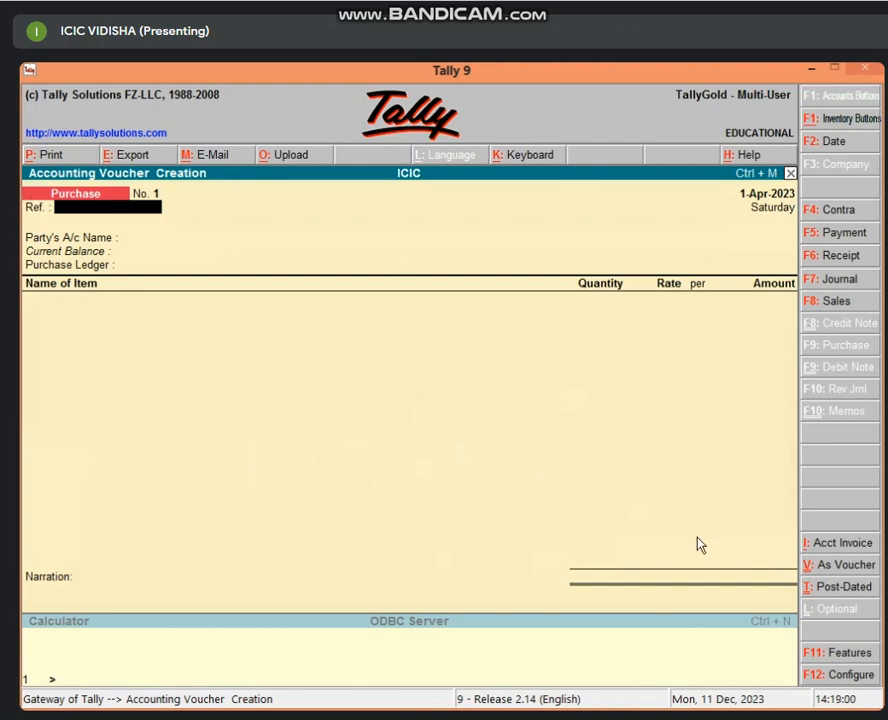
left_click(842, 566)
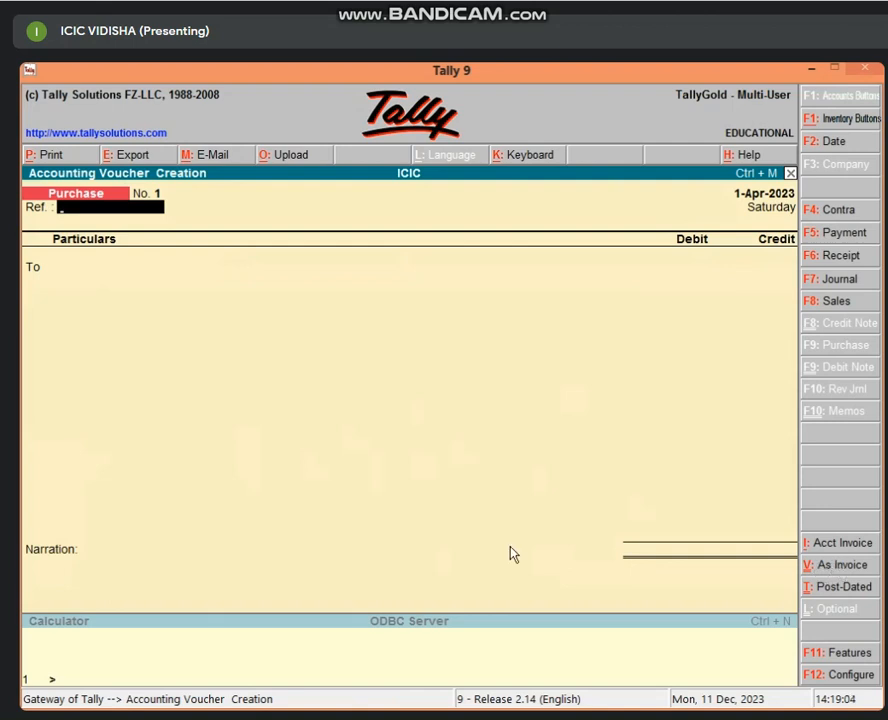
Switch the purchase voucher back to invoice mode and set Cash as the party account, leaving the reference and supplier details blank
left_click(847, 568)
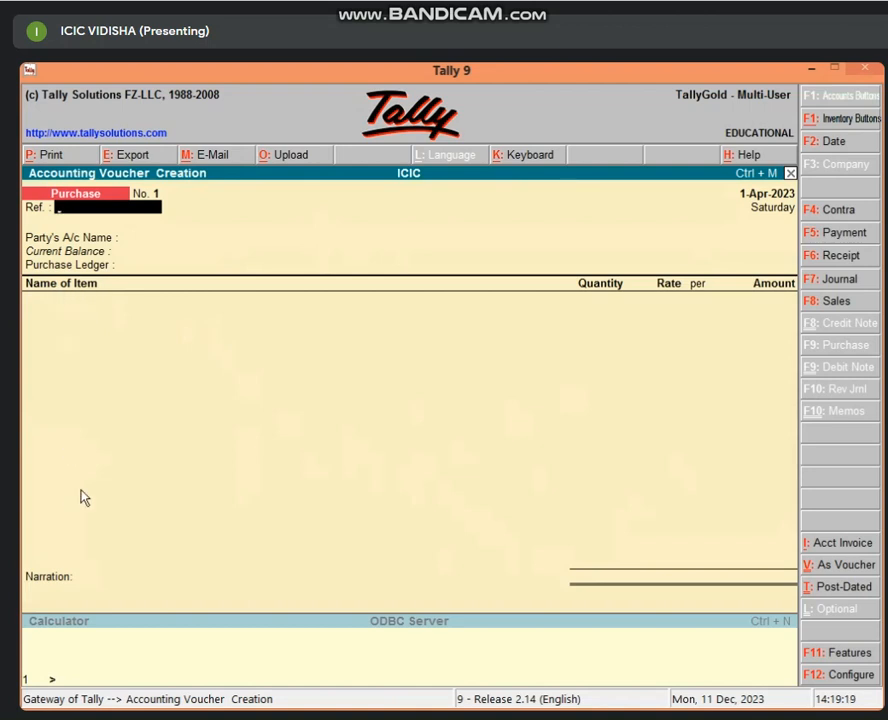
key("Return")
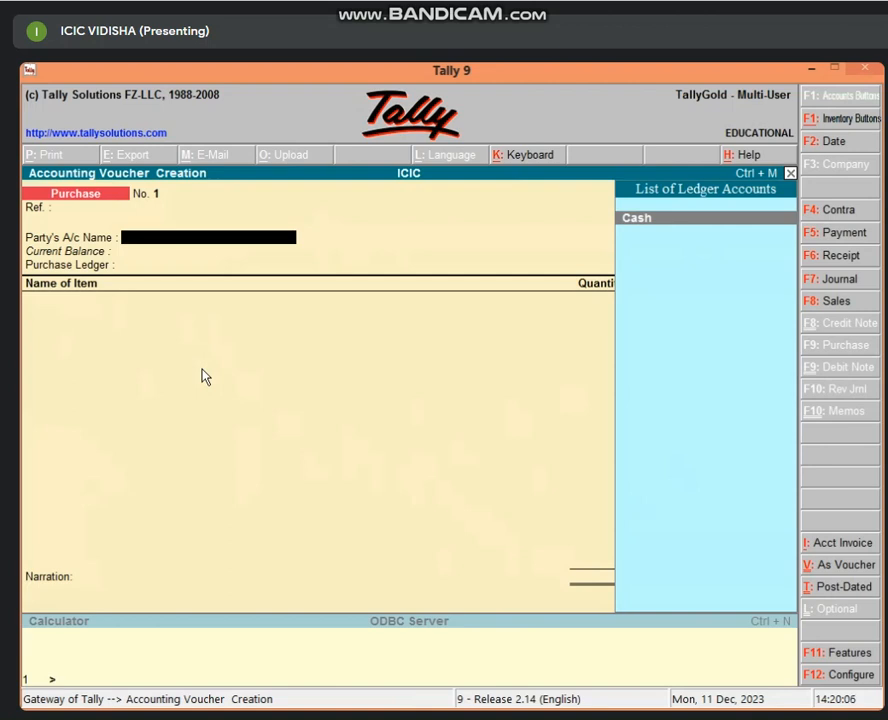
key("Return")
key("Return")
key("Return")
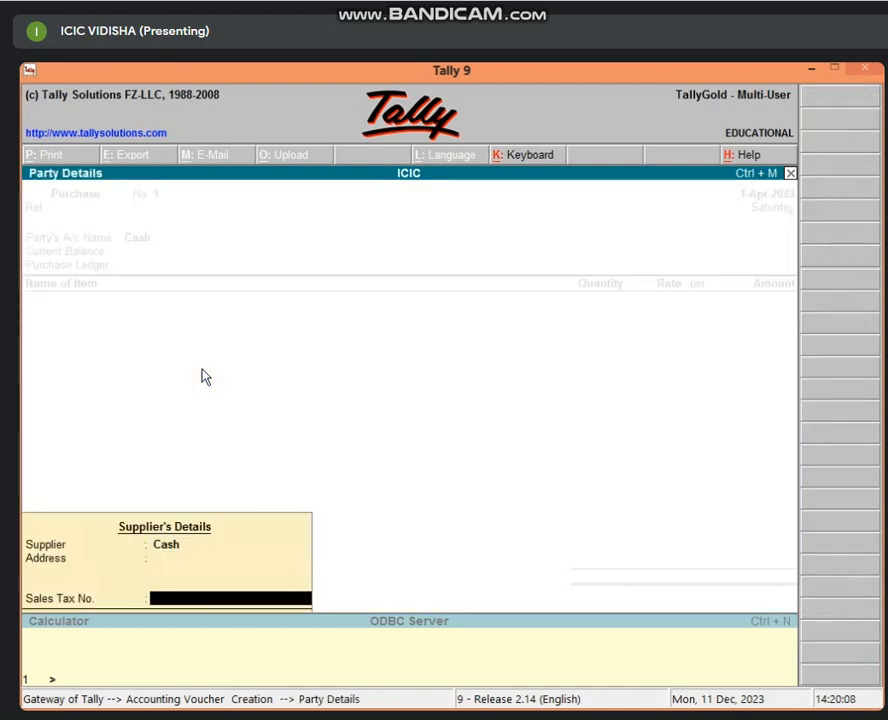
key("Return")
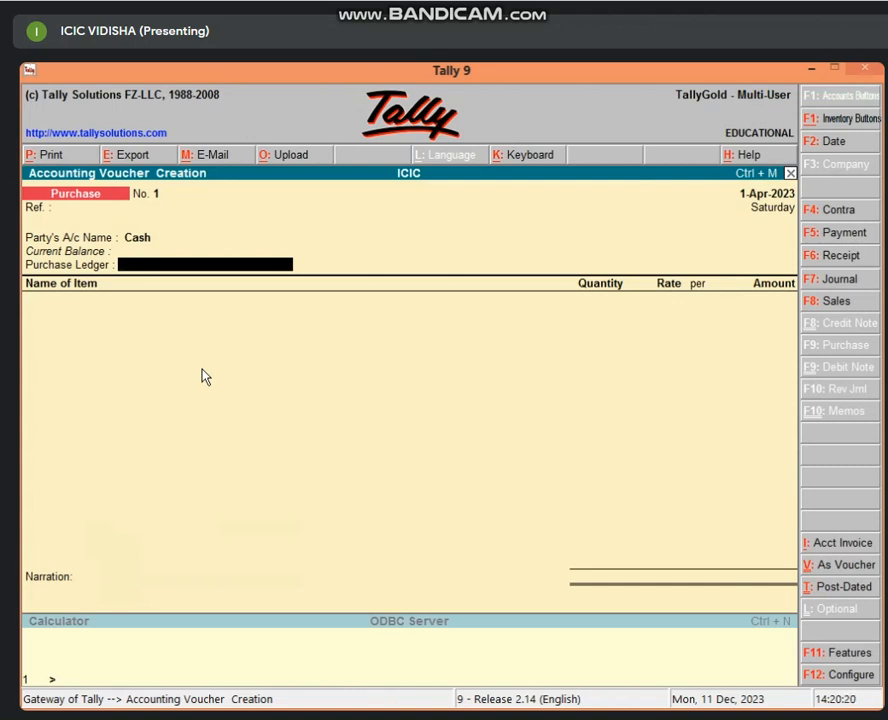
Create a ledger named PURCHASE A/C under Purchase Accounts, with inventory values affected, for use as the voucher's purchase ledger
key("alt+c")
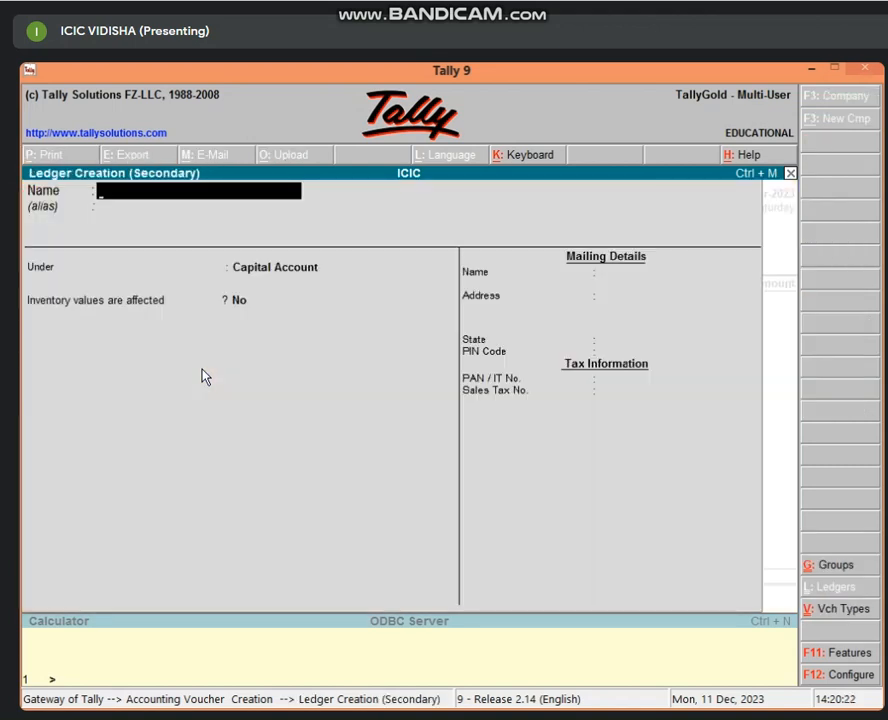
type("PURCHASE")
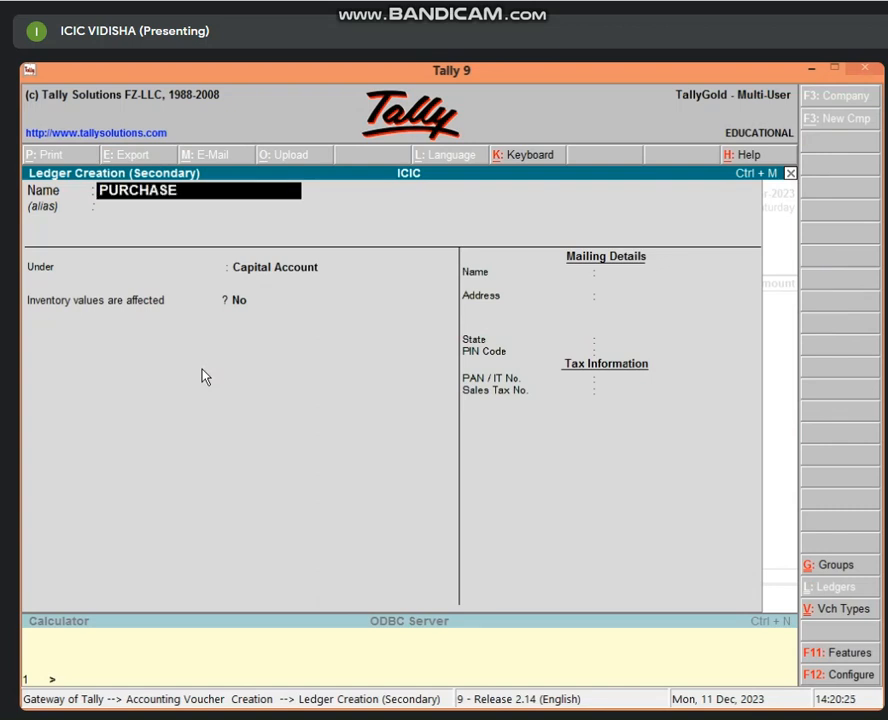
type(" A/C")
key("Return")
type("PU")
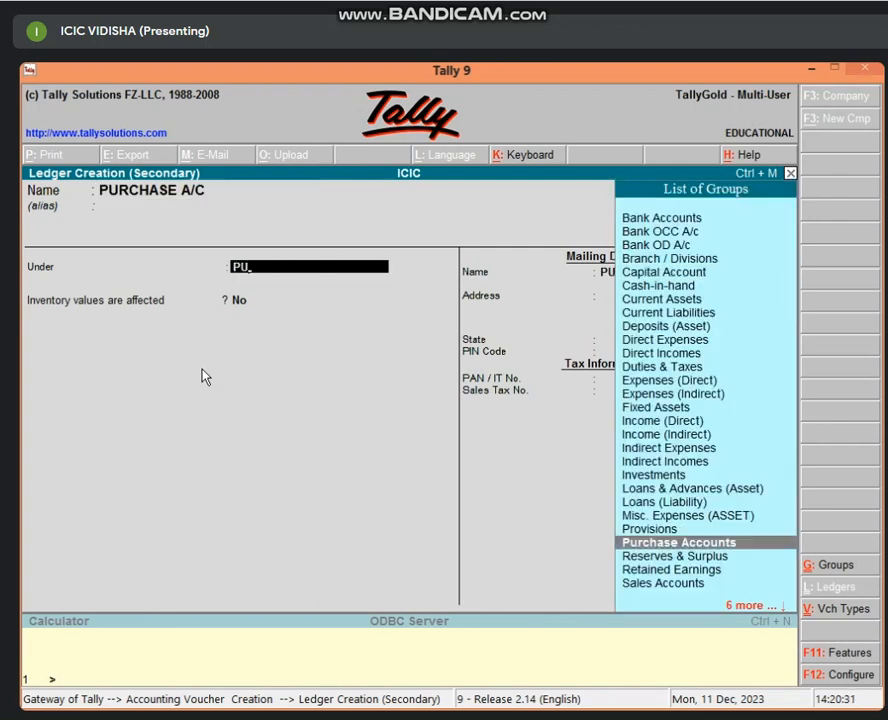
key("Return")
key("y")
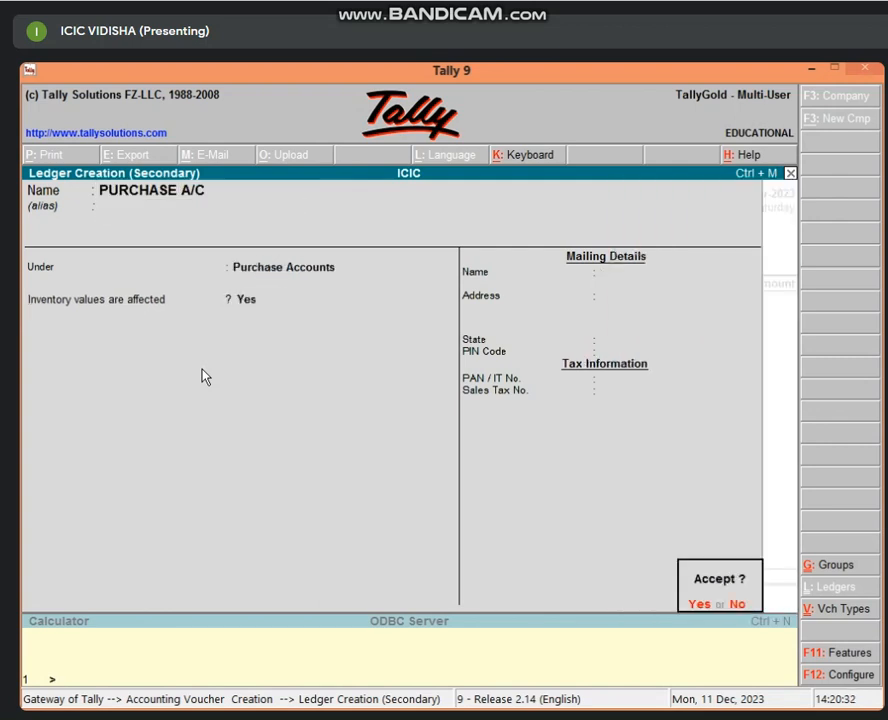
key("y")
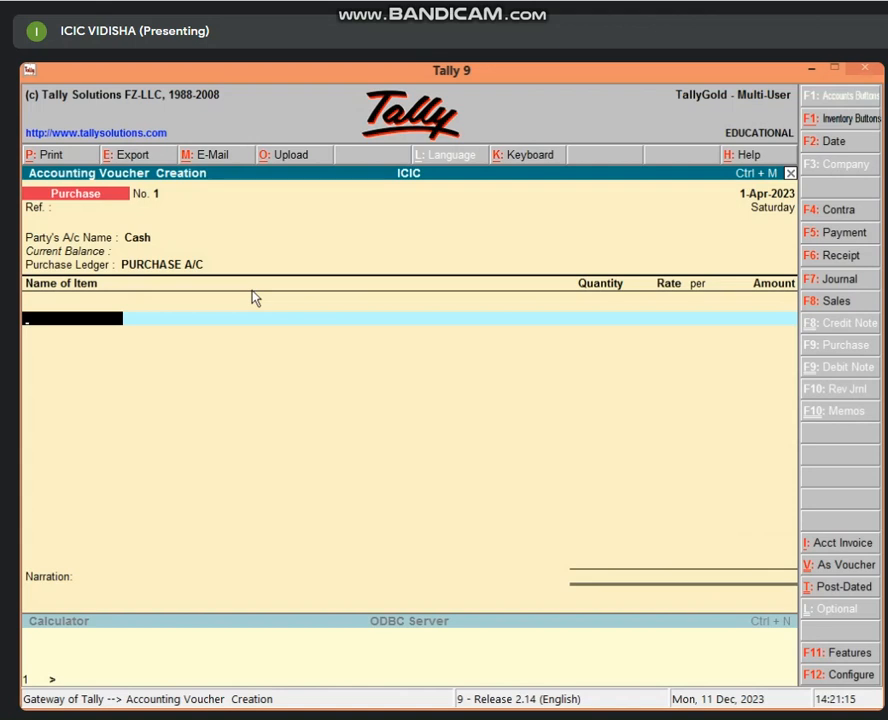
Add the SAMSUNG item to the voucher with a quantity of 5 PCS at a rate of 25,000 per PCS
type("S")
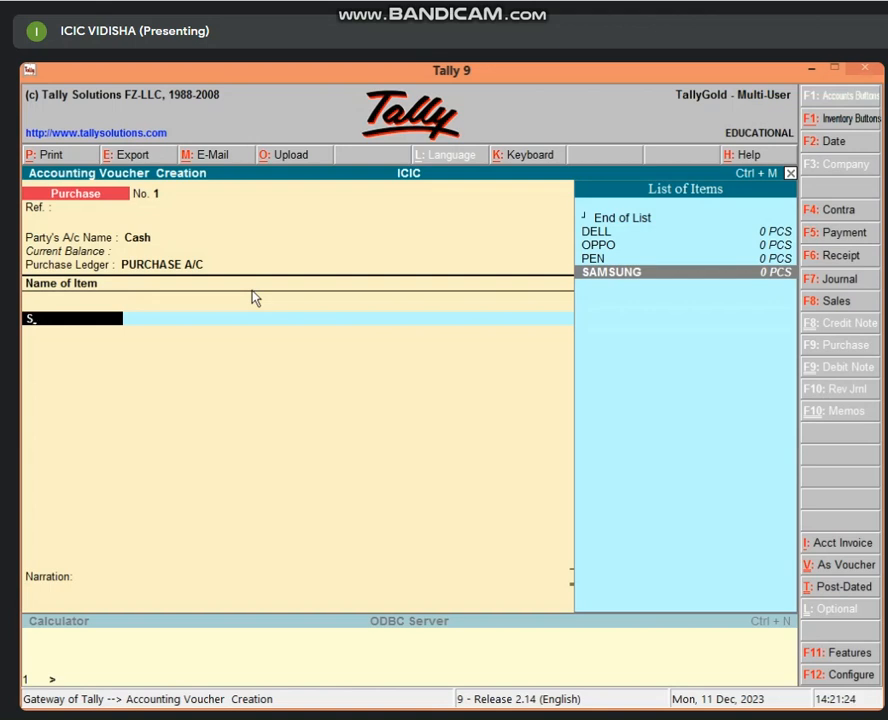
key("Return")
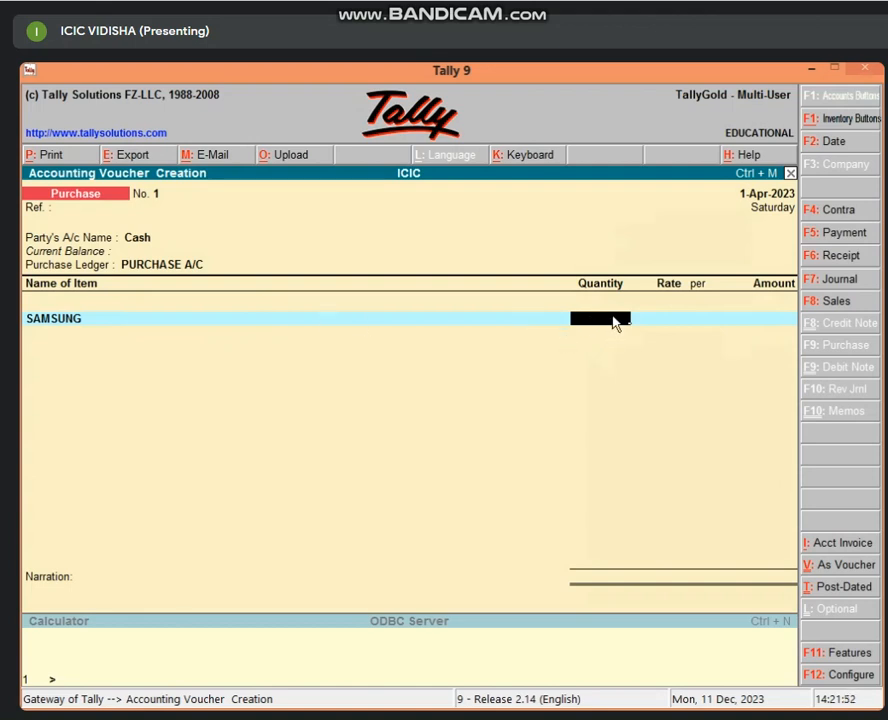
type("5")
key("Return")
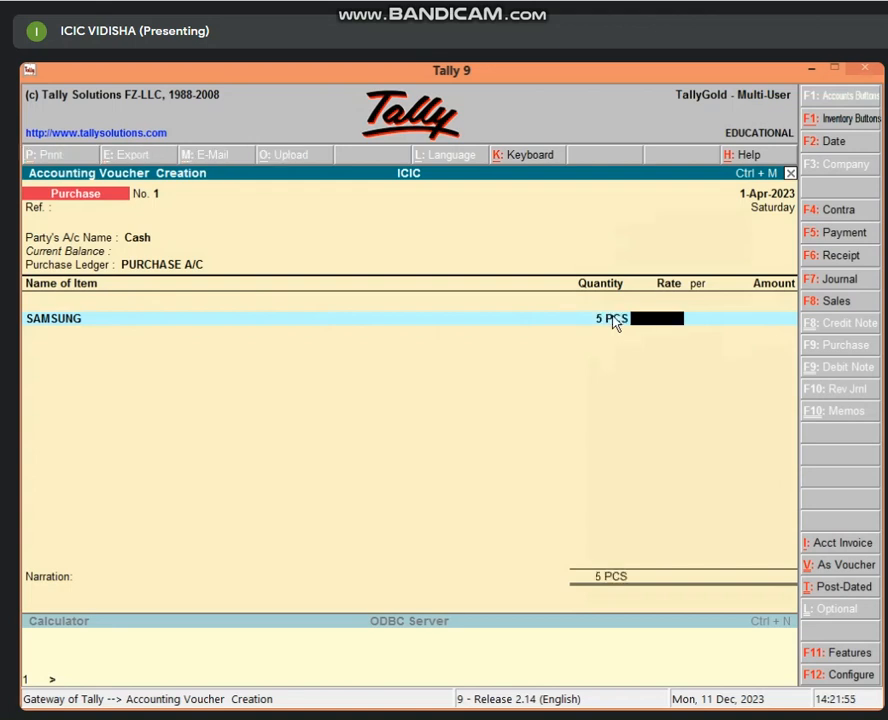
type("25000")
key("Return")
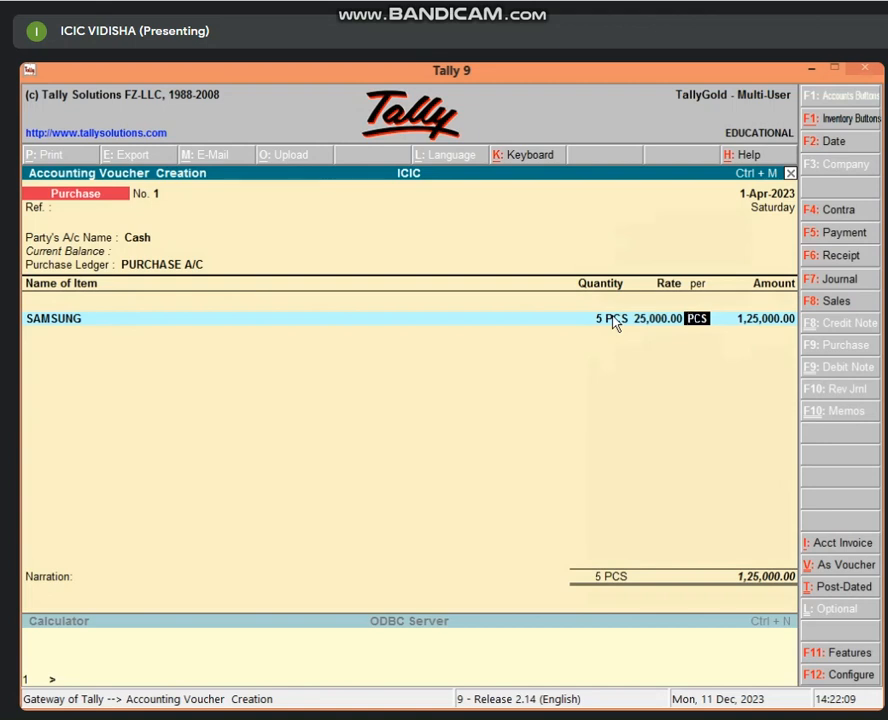
key("Return")
key("Return")
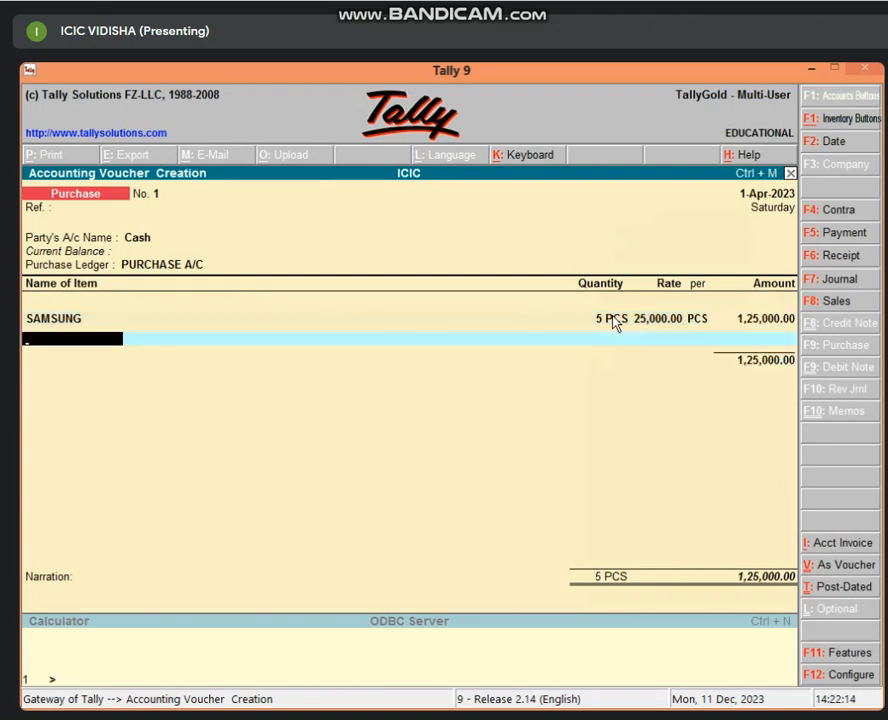
Add the OPPO item on the next line with a quantity of 2 PCS at a rate of 15,000 per PCS
type("O")
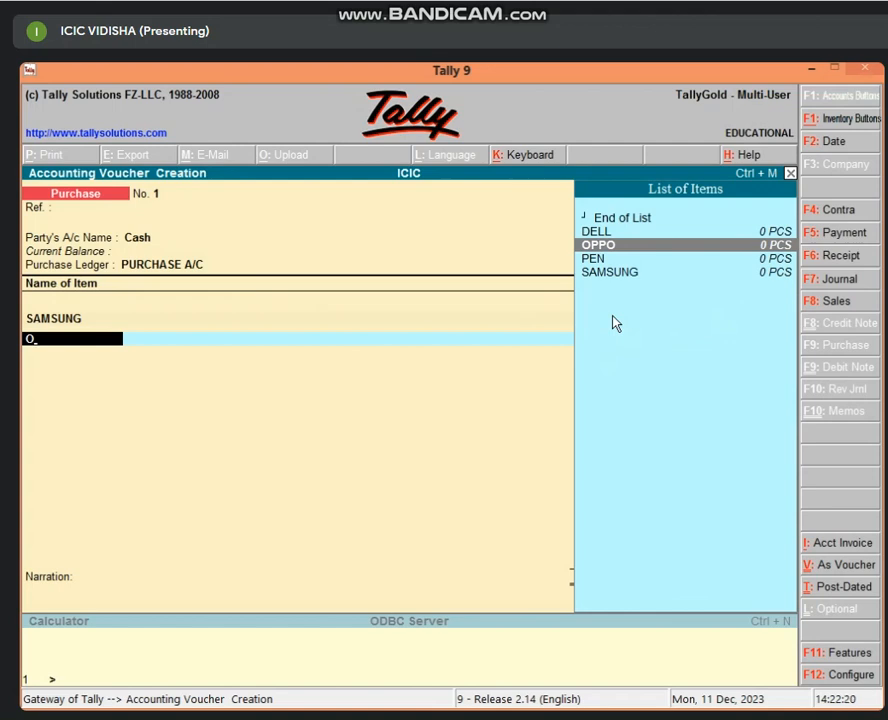
key("Return")
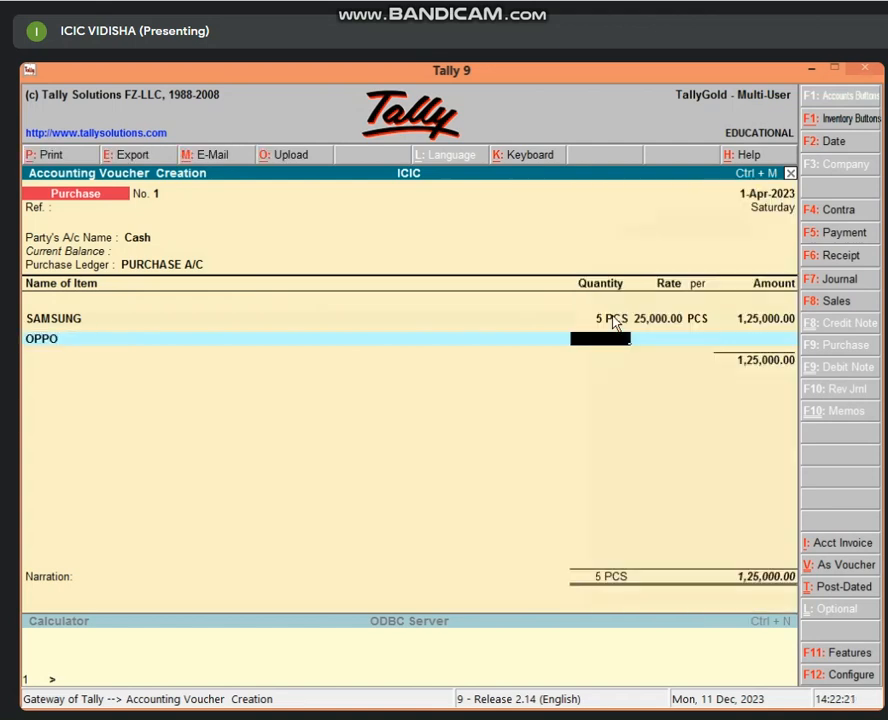
type("2")
key("Return")
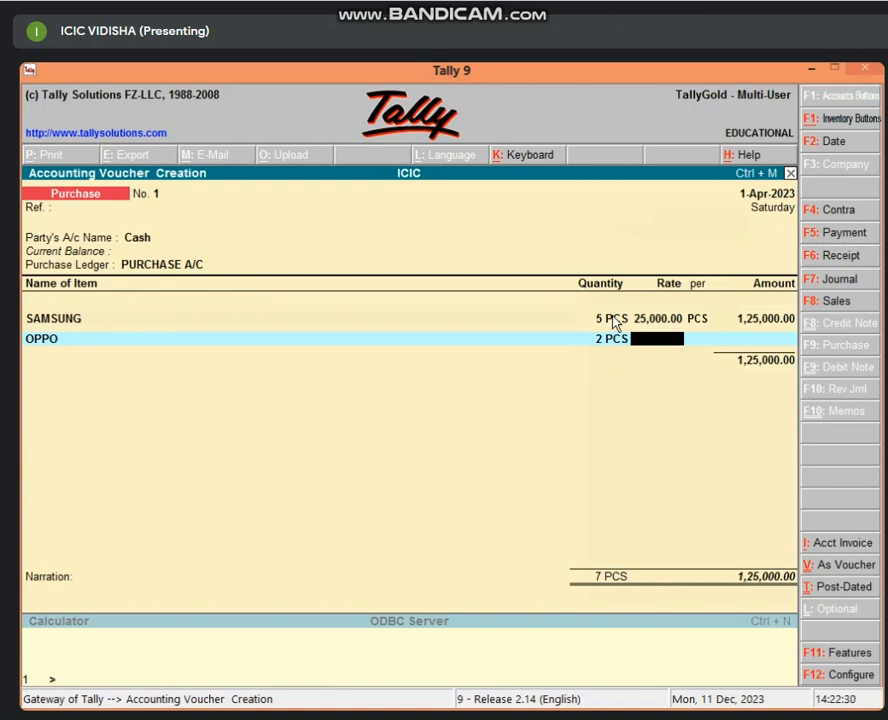
type("15000")
key("Return")
key("Return")
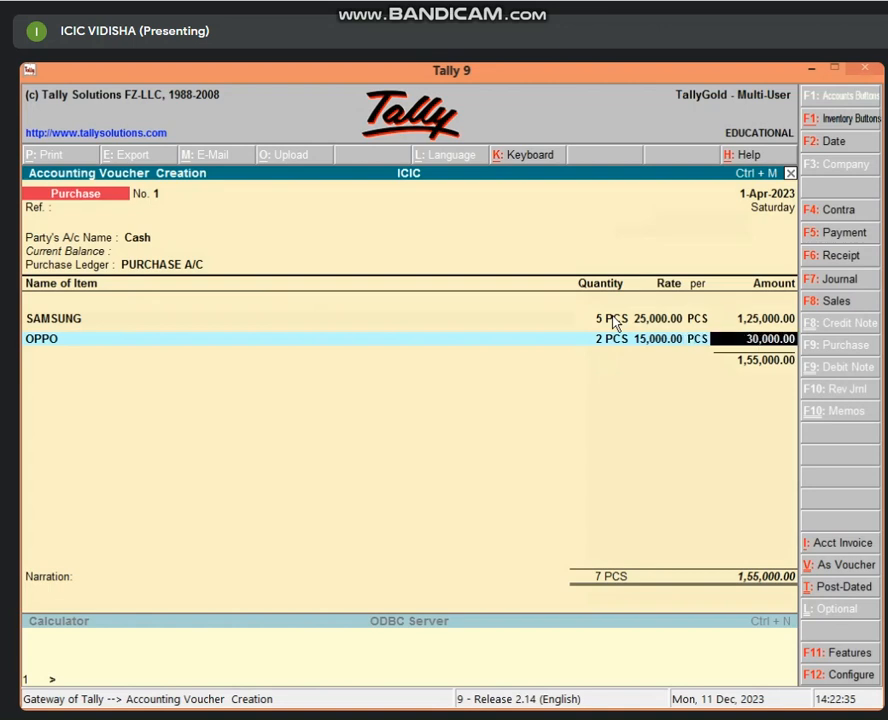
key("Return")
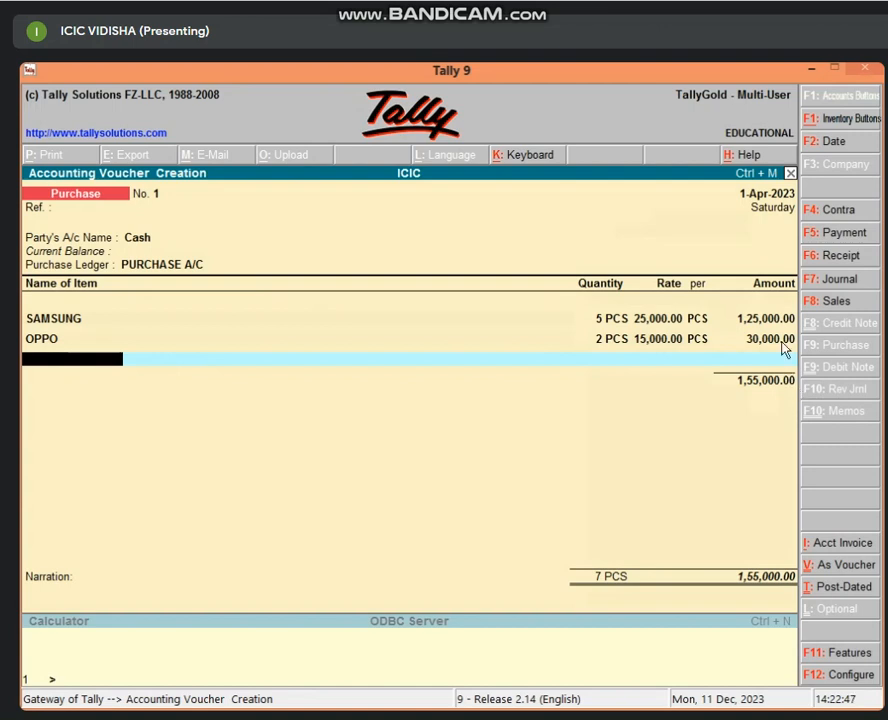
End the item list and save the cash purchase voucher without a narration
key("Return")
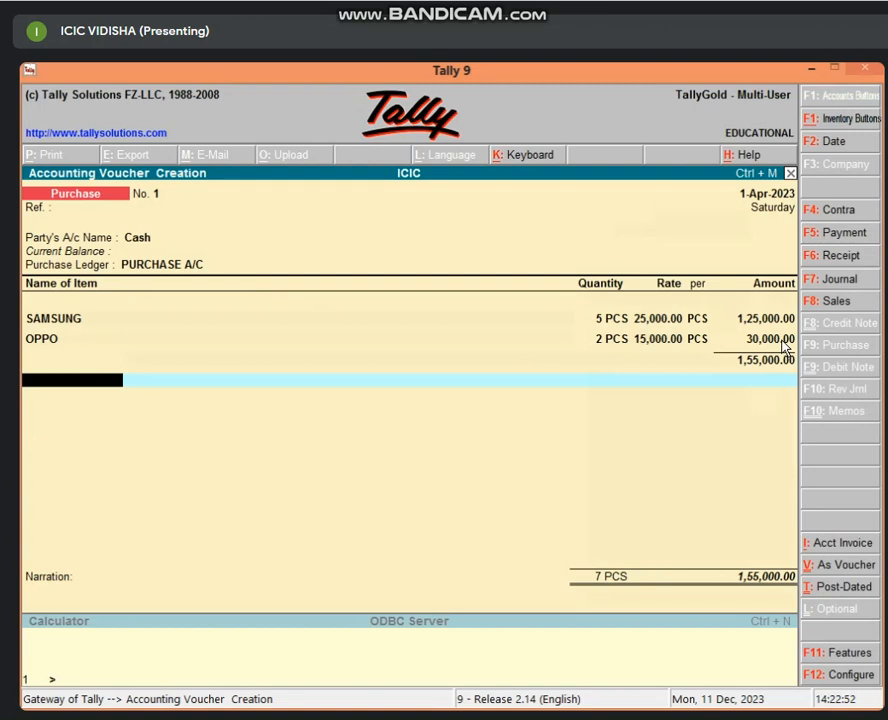
key("Return")
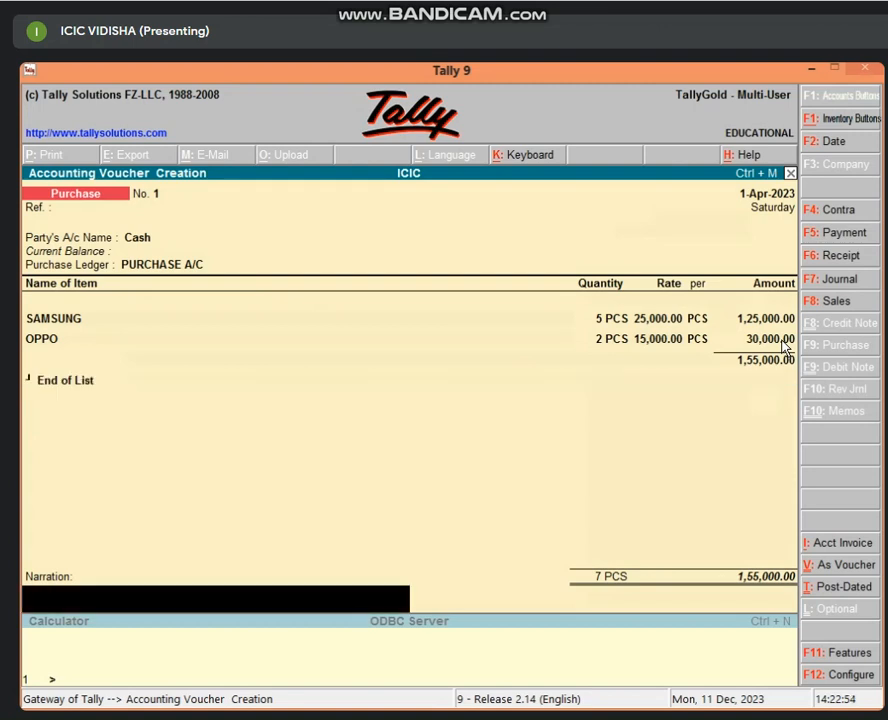
key("Return")
key("Return")
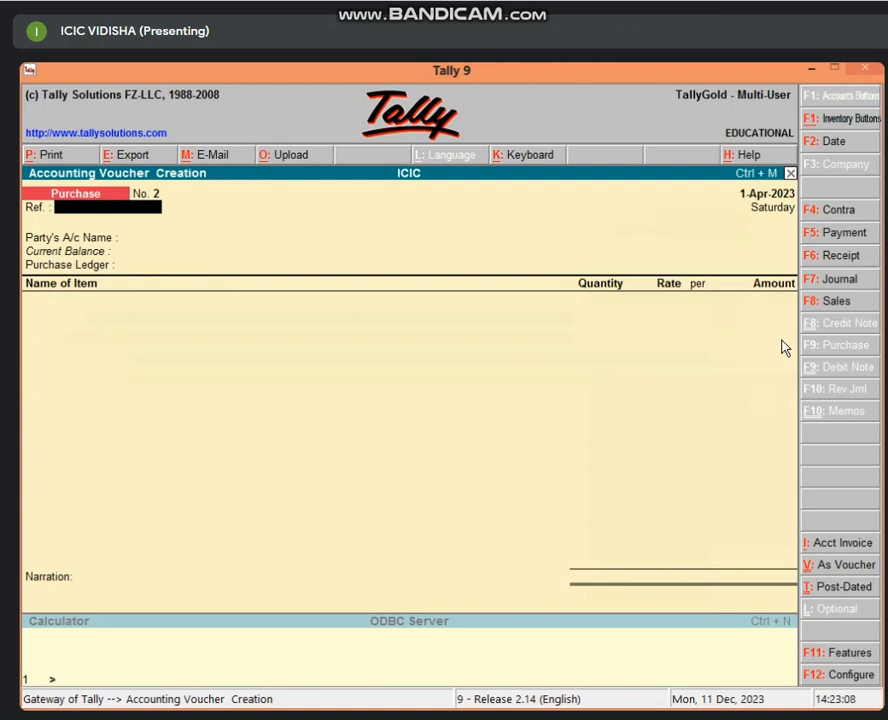
Start a party ledger from purchase voucher 2, enter the supplier's account name, and place it under Sundry Creditors
key("Return")
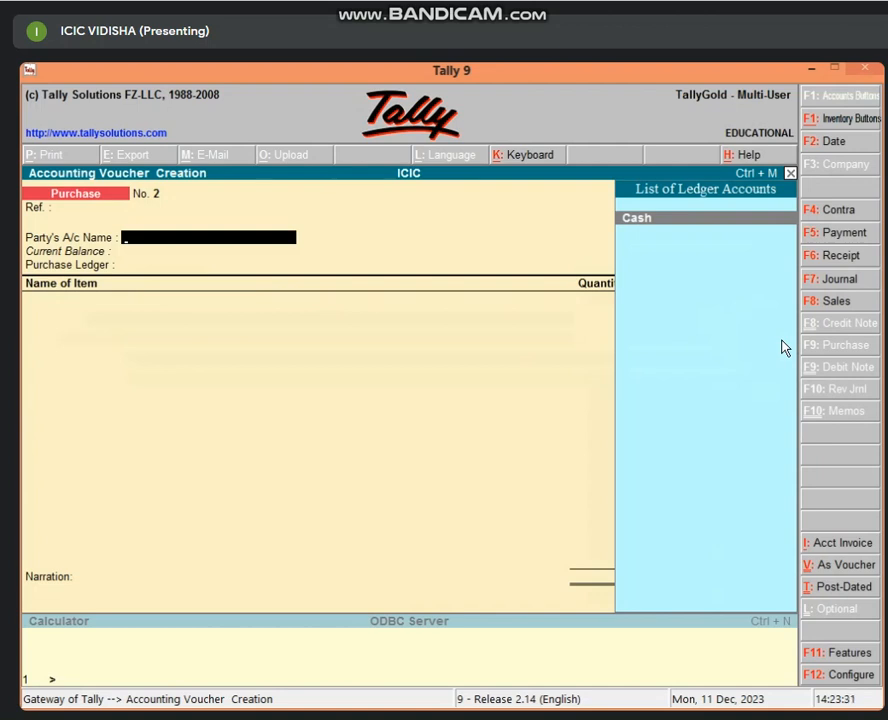
key("alt+c")
type("S")
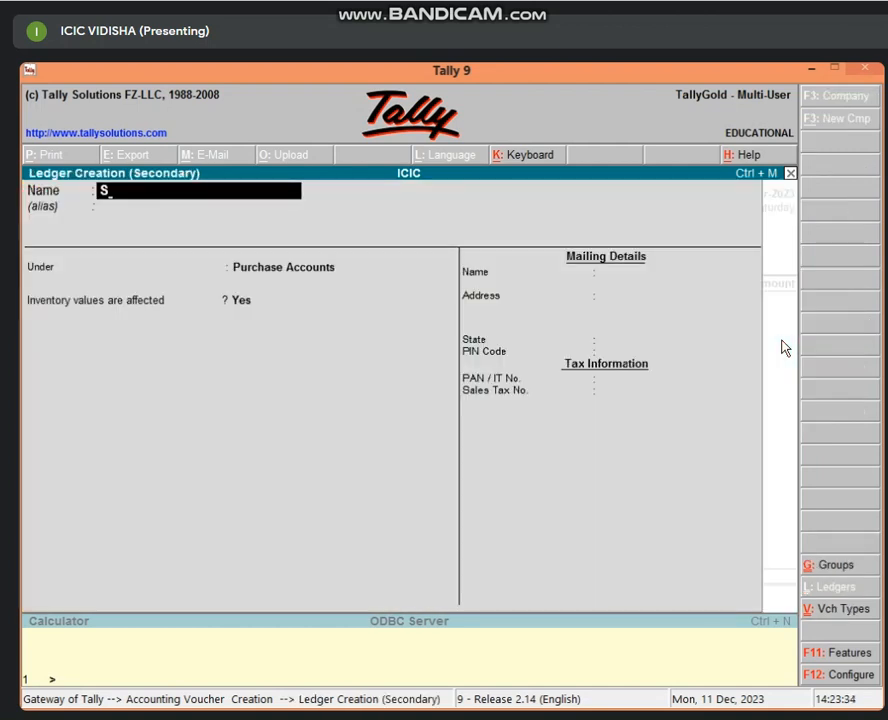
type("OHA")
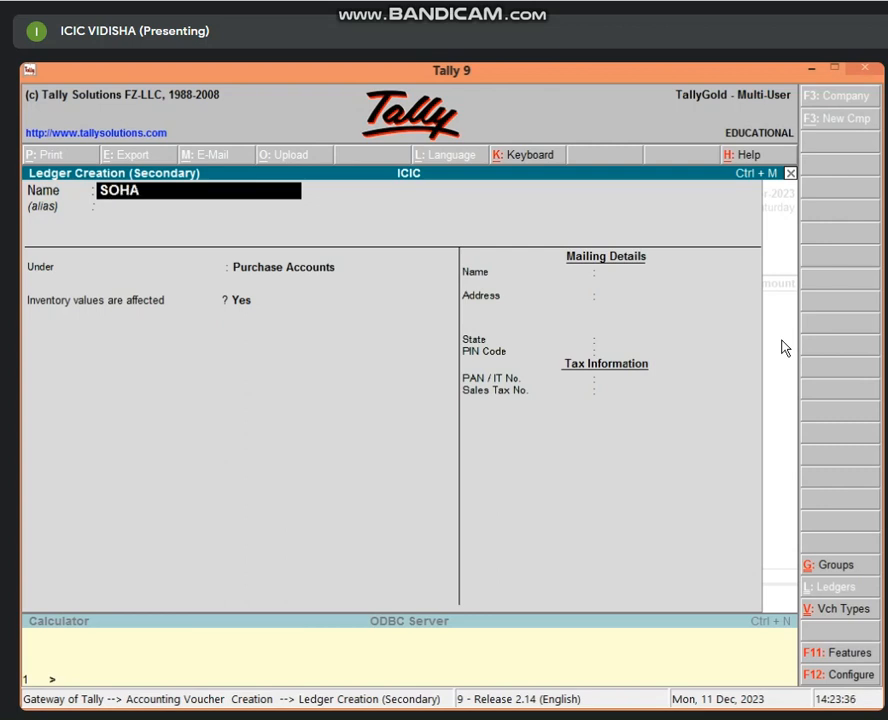
type("N'S A/C")
key("Return")
key("Return")
type("SUN")
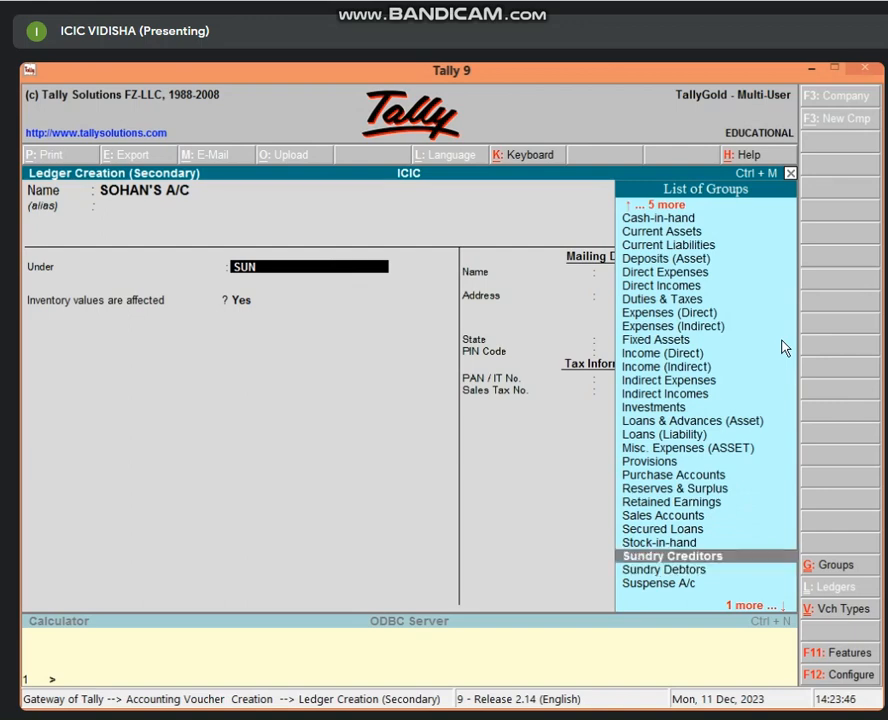
key("Return")
Keep bill-by-bill balances on, set the supplier ledger's default credit period to 25 days, and save it with the remaining details at default
key("Return")
type("25")
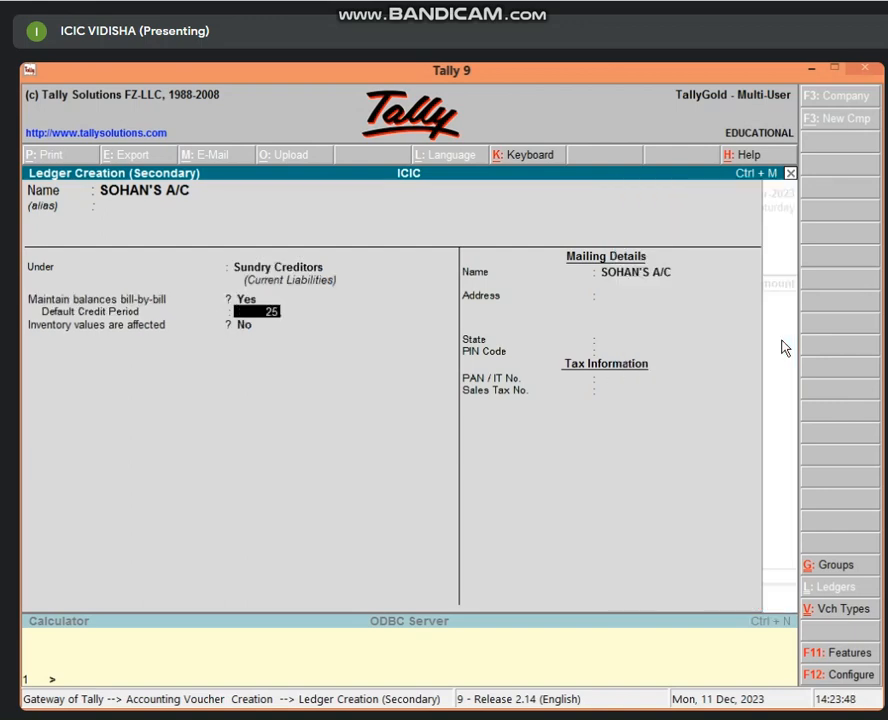
key("Return")
key("Return")
key("Return")
key("Return")
key("Return")
key("Return")
key("Return")
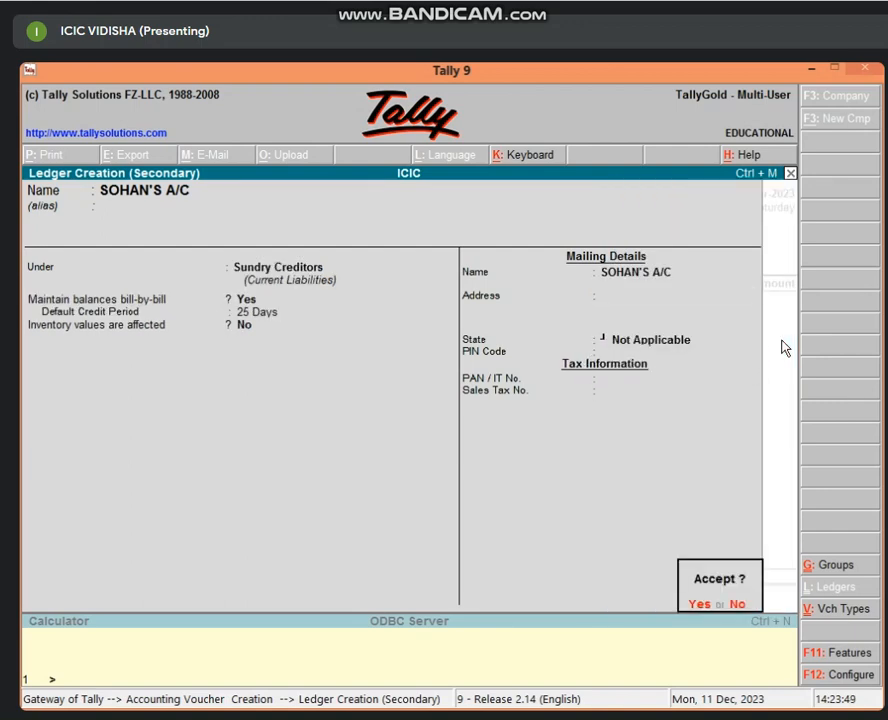
key("Return")
Accept the supplier details unchanged and choose PURCHASE A/C as the purchase ledger for voucher 2
key("Return")
key("Return")
key("Return")
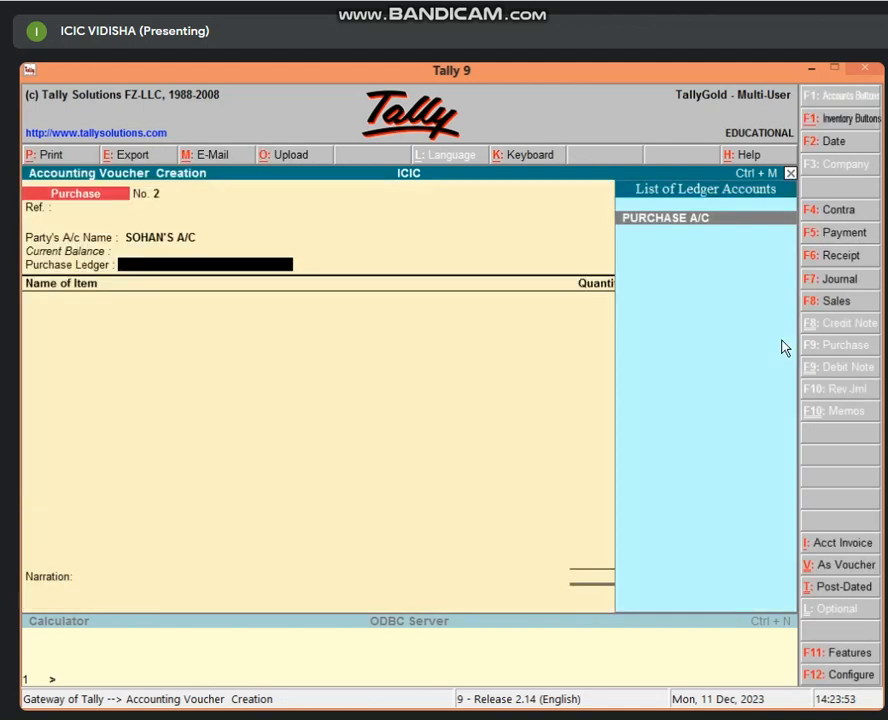
key("Return")
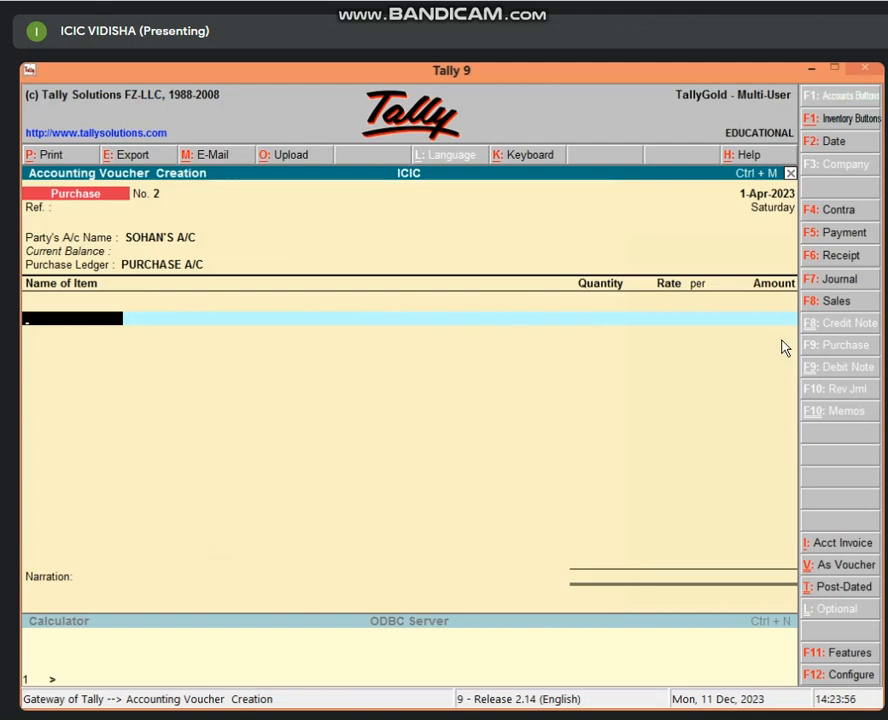
Add the DELL item to purchase voucher 2 with a quantity of 2 PCS at a rate of 30,000 per piece
type("DE")
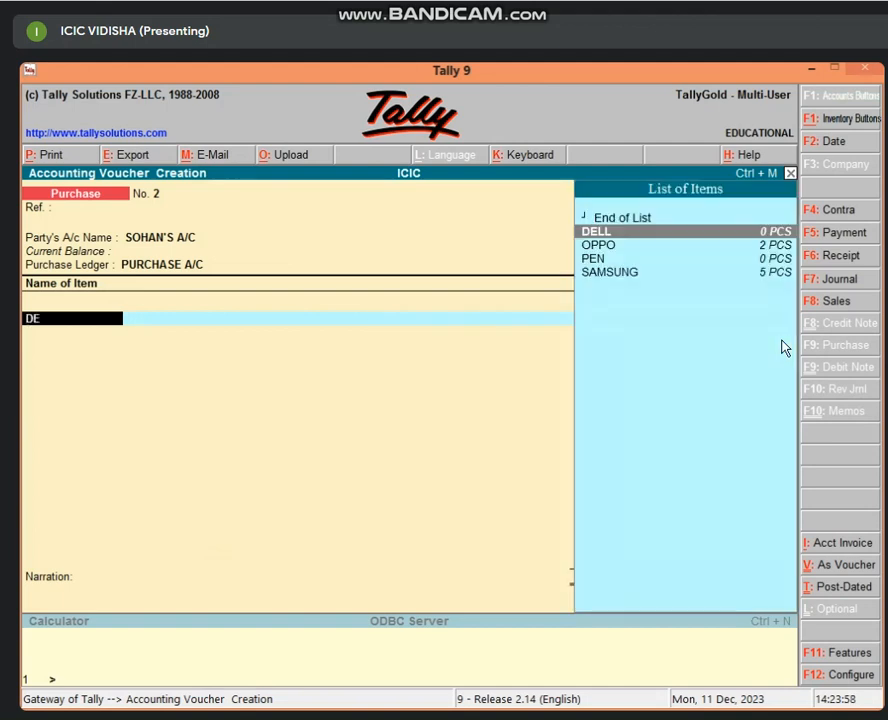
key("Return")
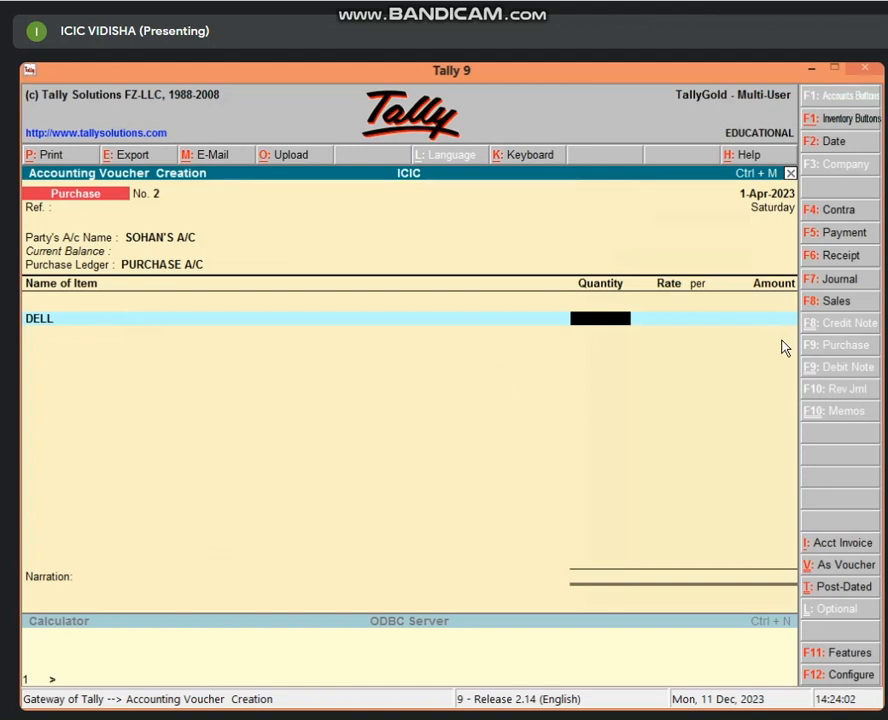
type("2")
key("Return")
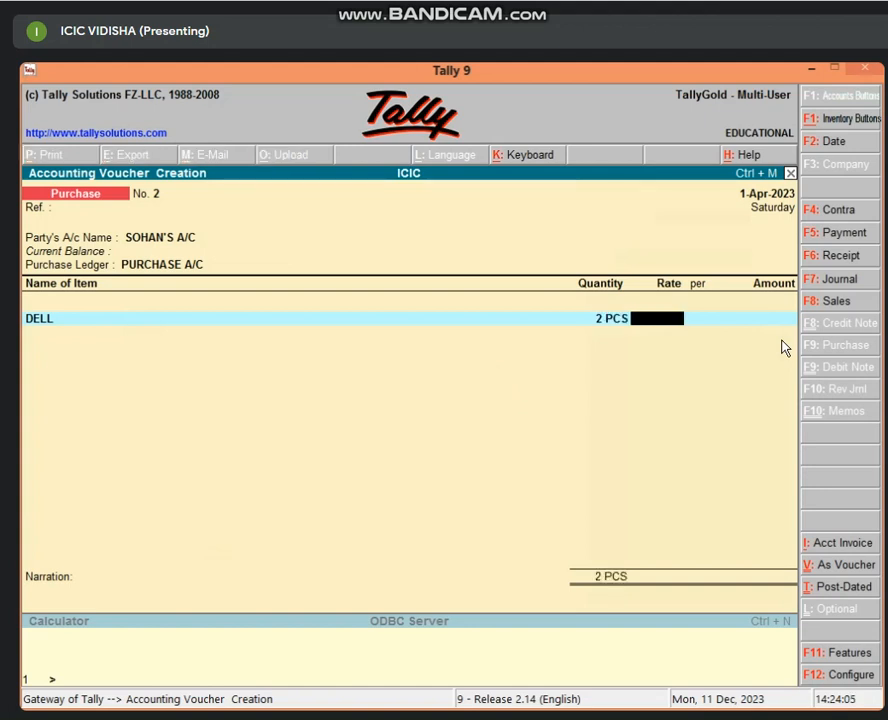
type("30000")
key("BackSpace")
key("Return")
key("BackSpace")
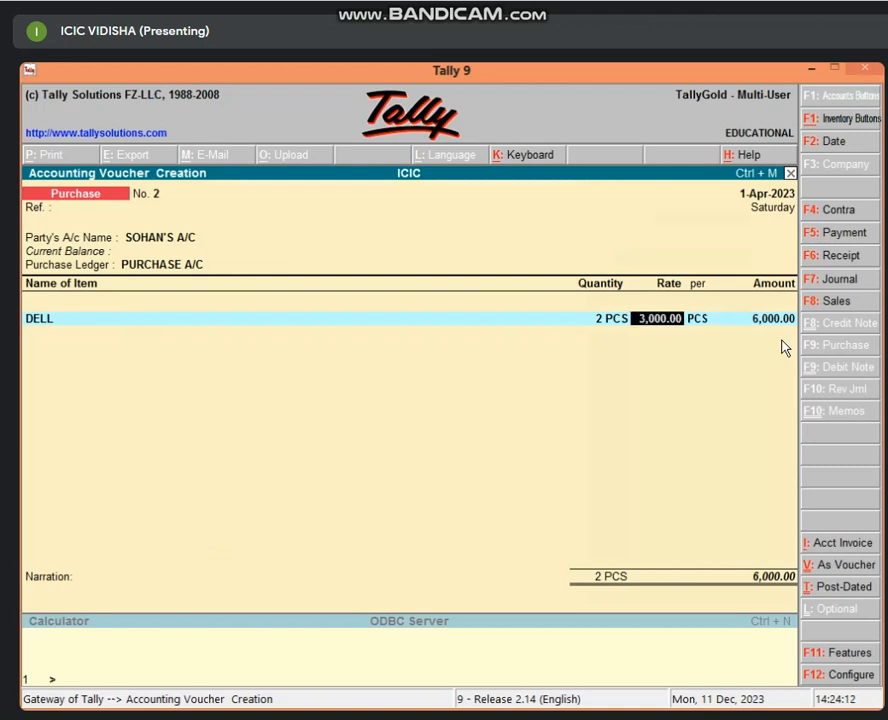
type("30000")
key("Return")
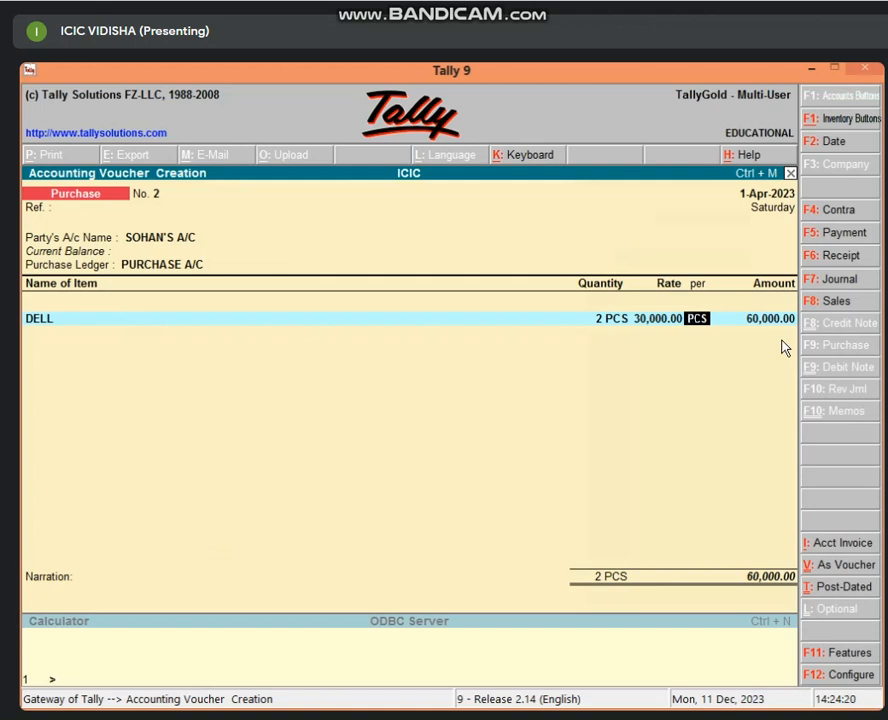
key("Return")
key("Return")
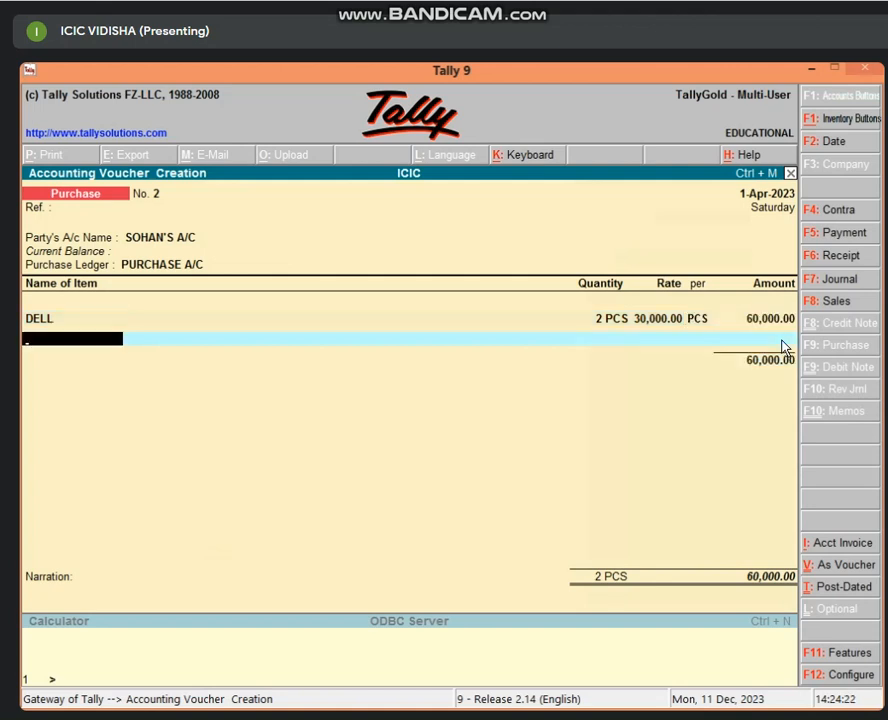
End the item list and save credit purchase voucher 2 without a narration
key("Return")
key("Return")
key("Return")
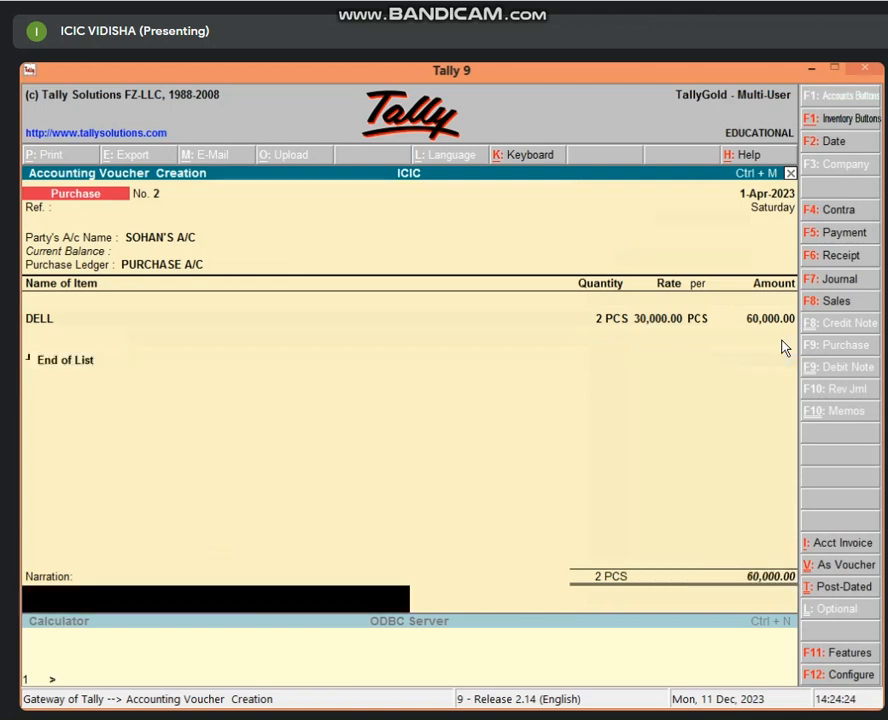
key("Return")
key("Return")
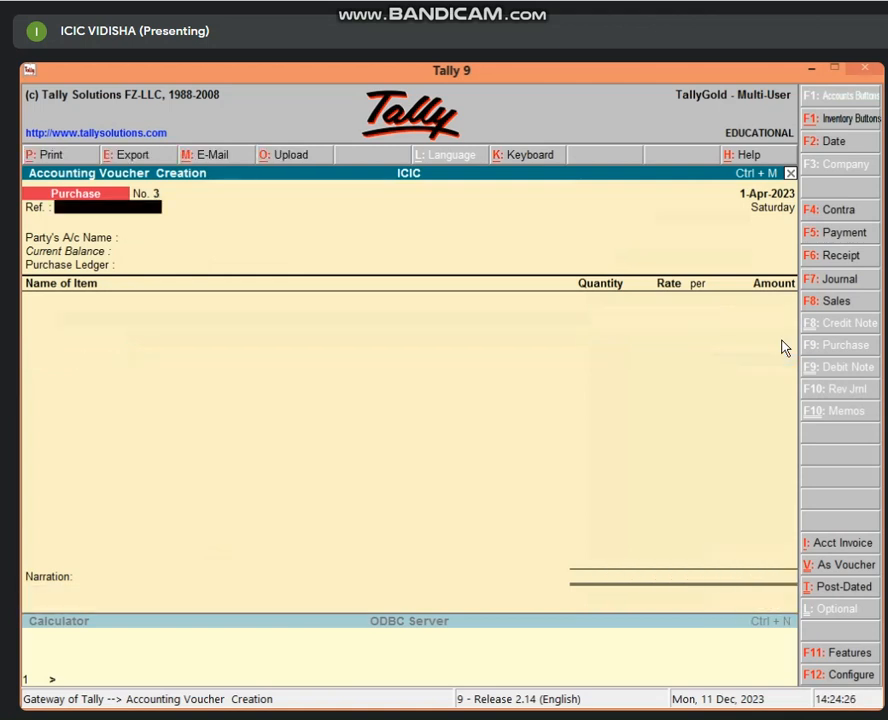
Reopen saved purchase voucher 2 and review its supplier details, purchase ledger and DELL item line
key("Return")
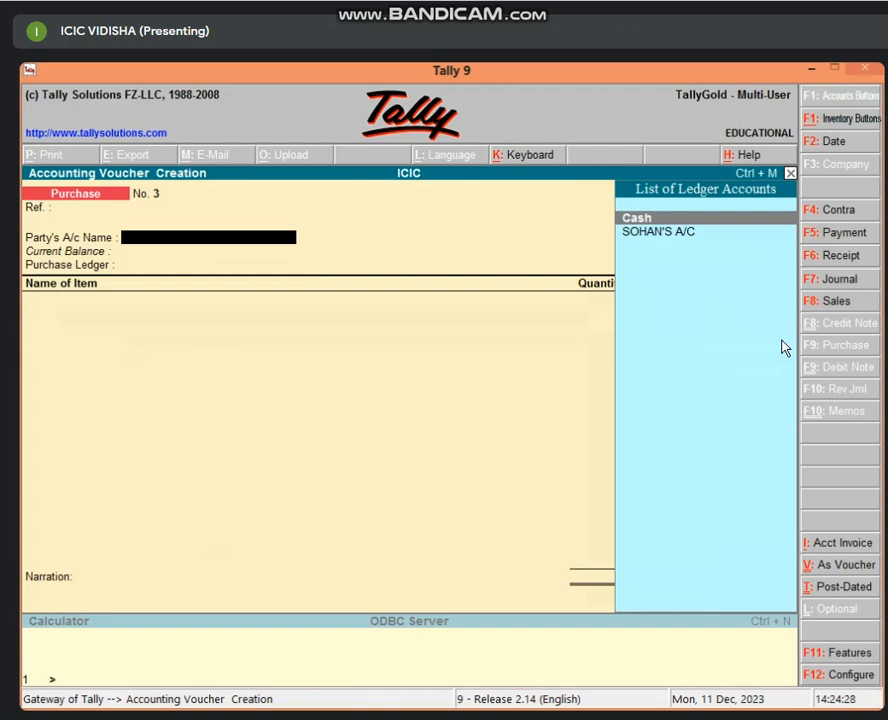
key("BackSpace")
key("Page_Up")
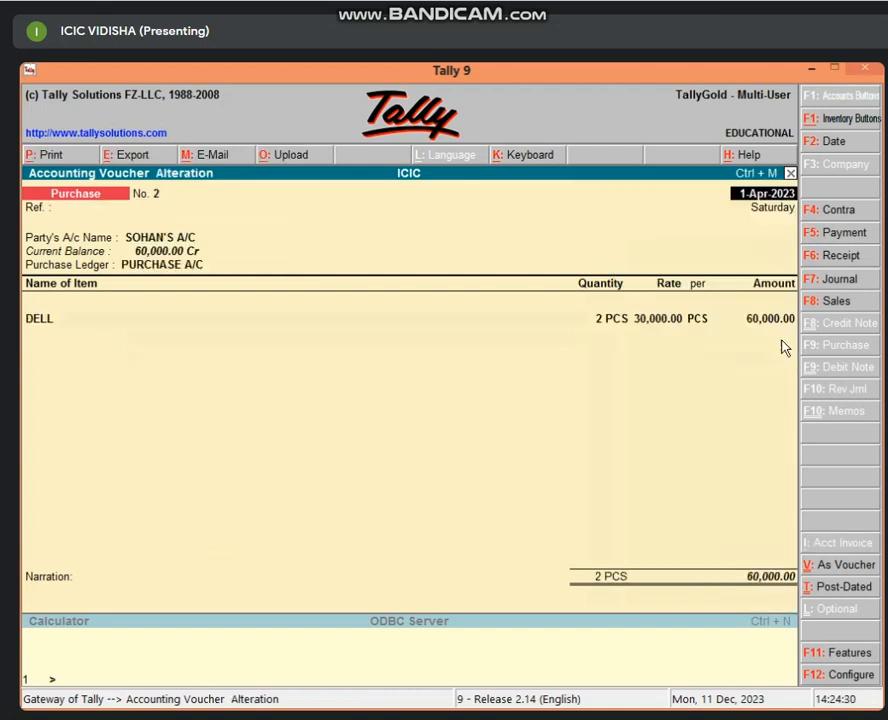
key("Return")
key("Return")
key("Return")
key("Return")
key("Return")
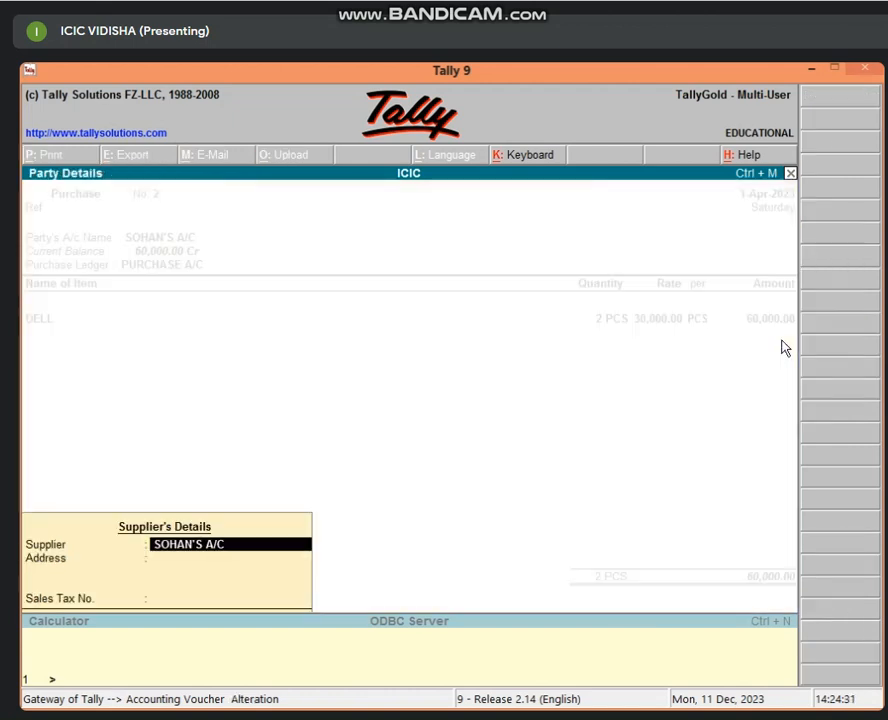
key("Return")
key("Return")
key("Return")
key("Return")
key("Return")
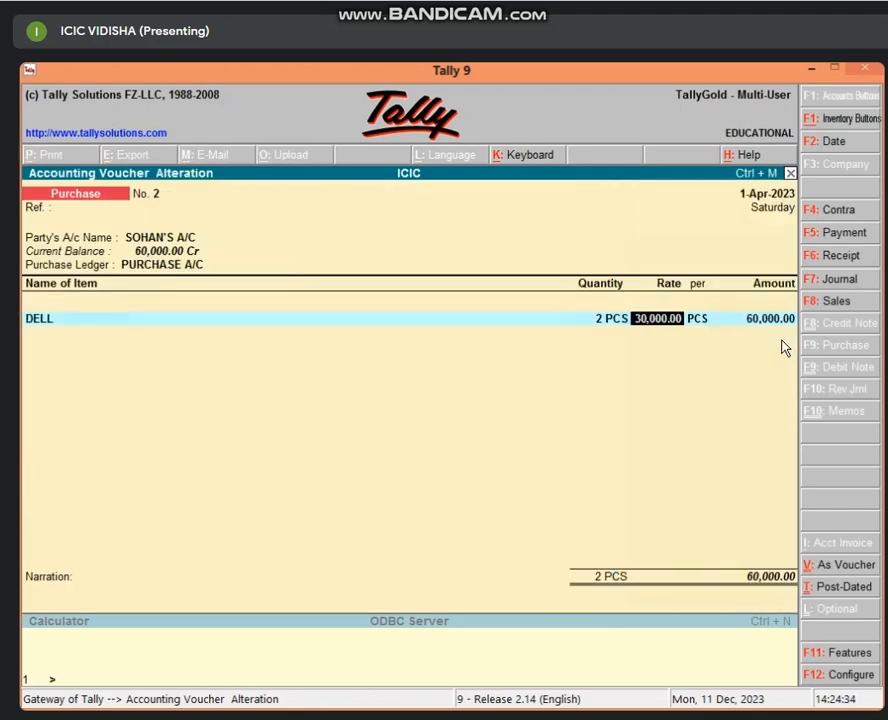
key("Return")
key("Return")
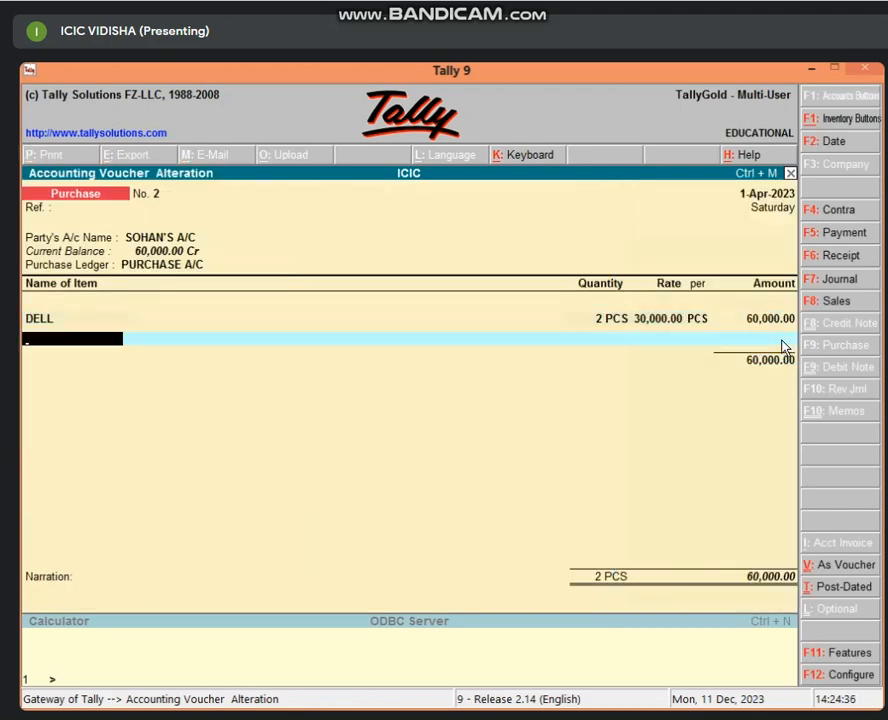
Close the item list of the reopened voucher 2 without adding another item and save the voucher again
key("Return")
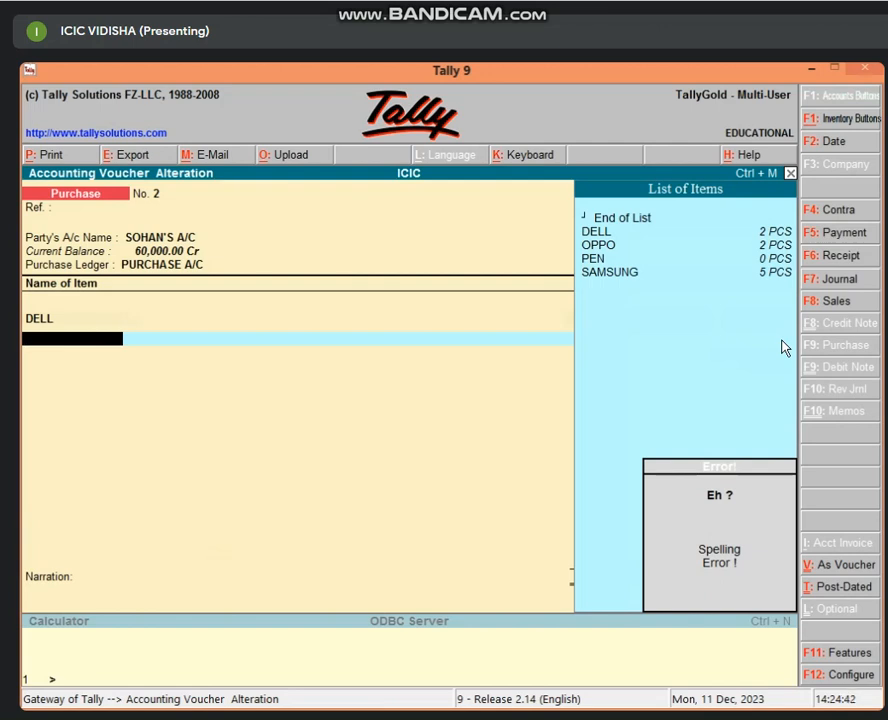
key("BackSpace")
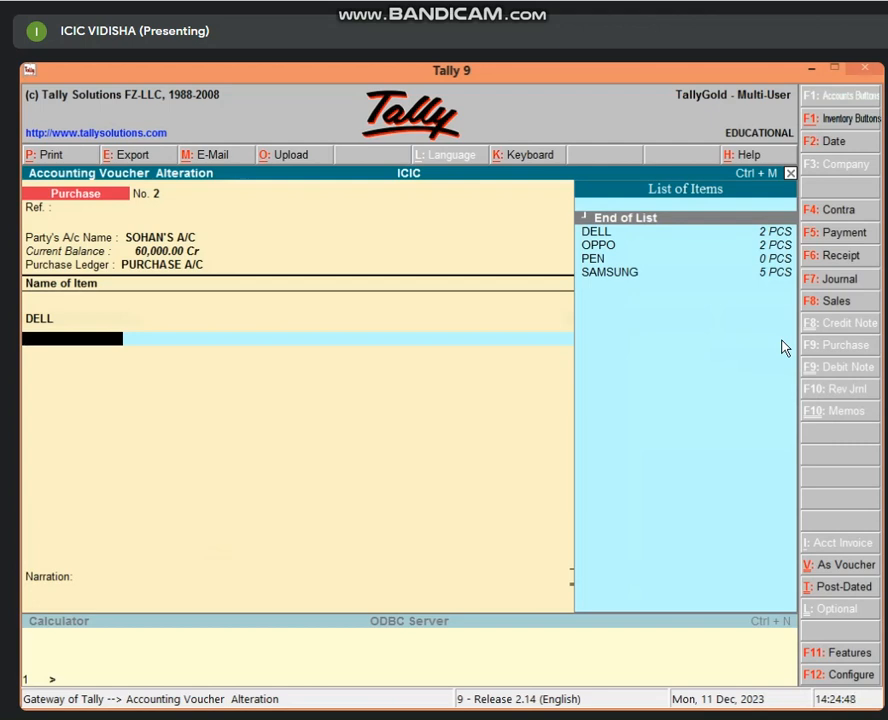
key("BackSpace")
key("Return")
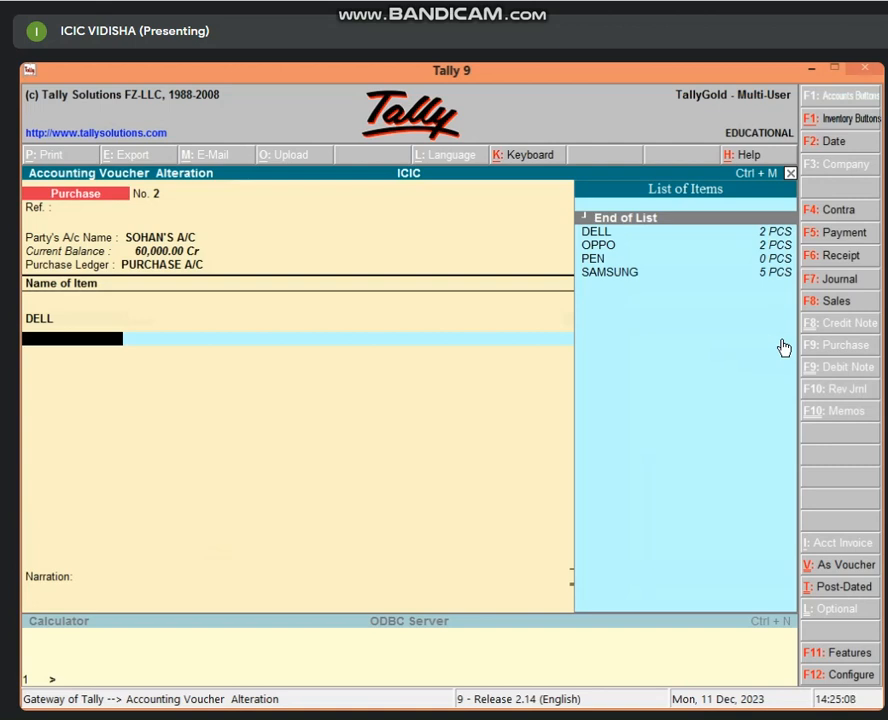
key("Return")
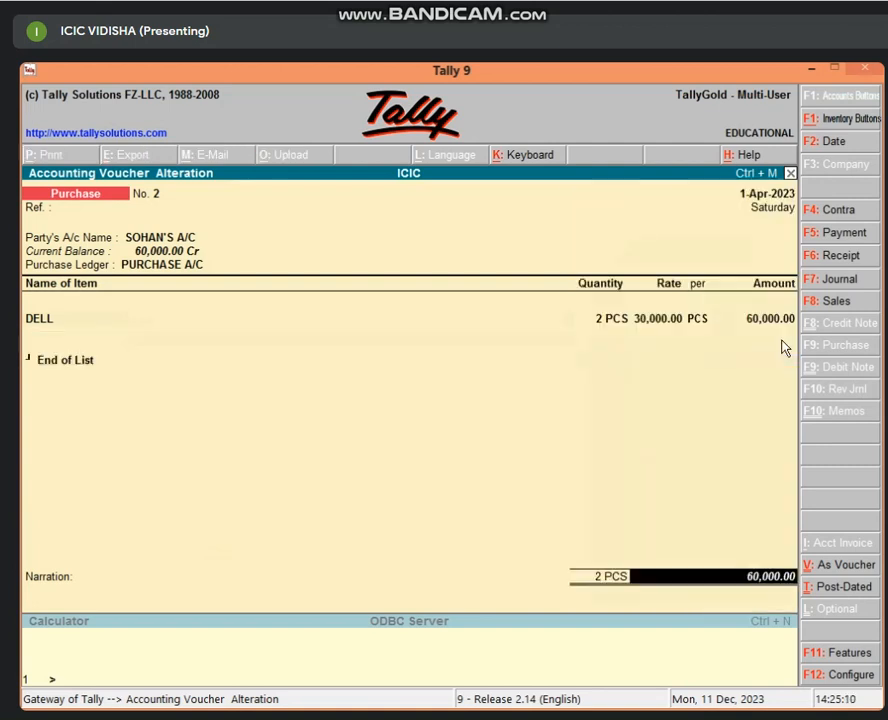
key("Return")
key("Return")
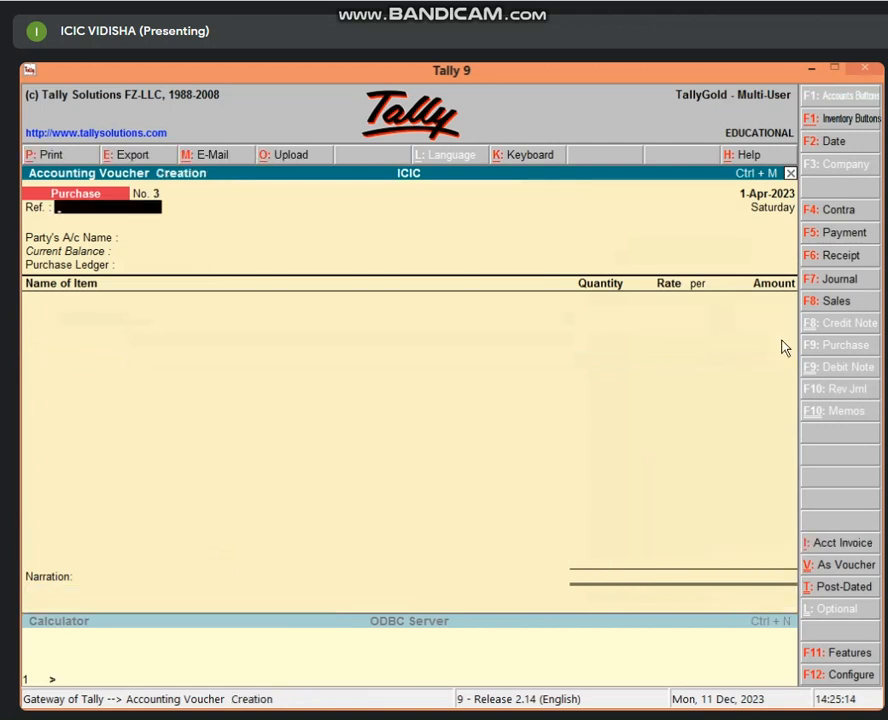
Leave the blank purchase voucher 3 and return to the Gateway of Tally without quitting the program
key("Escape")
key("y")
key("Escape")
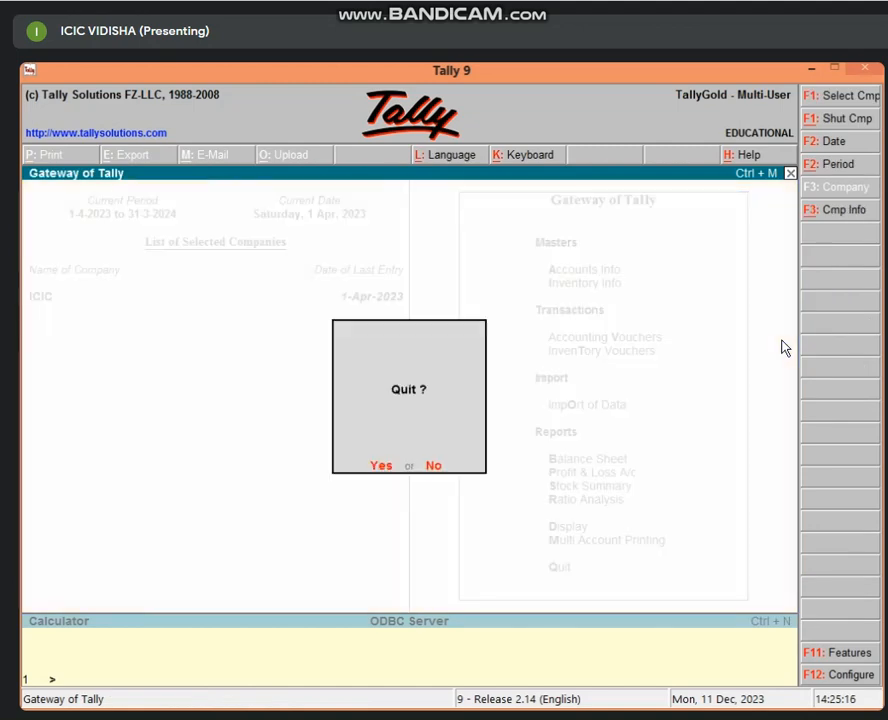
key("n")
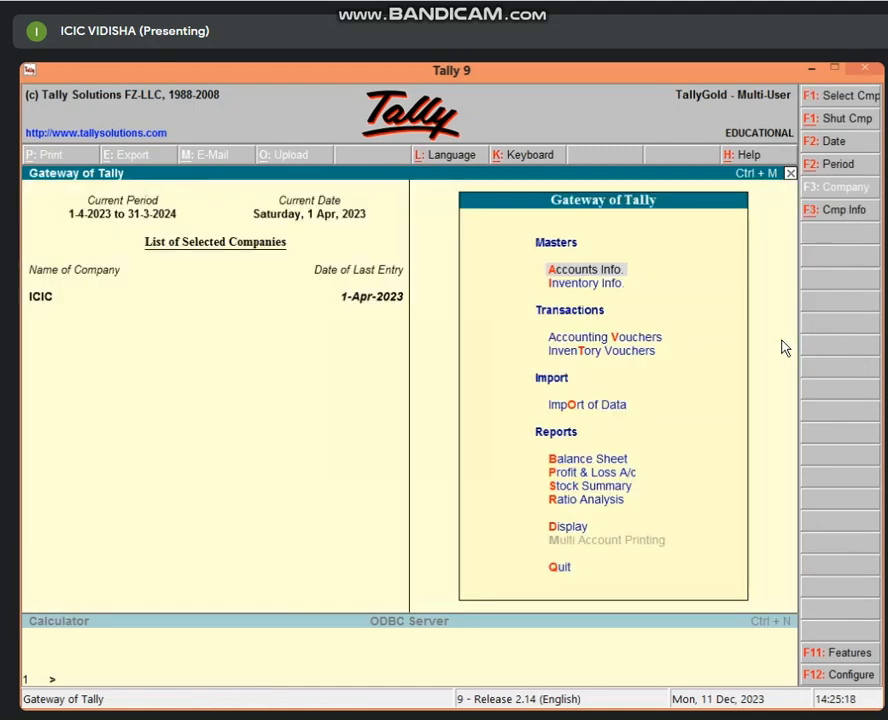